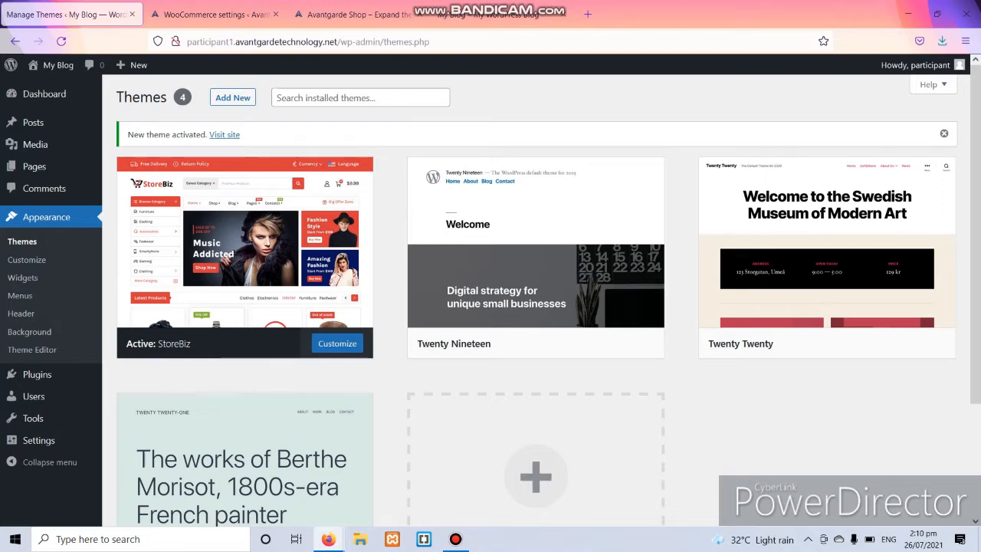
# Compare the My Blog front page and themes with the Avantgarde Shop home page.
pyautogui.click(515, 15)
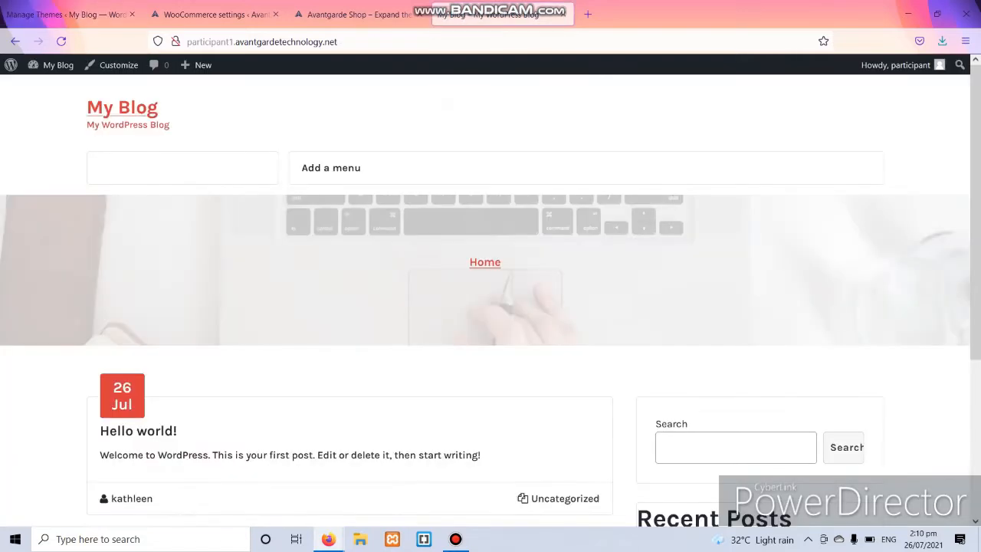
pyautogui.scroll(-5, 490, 307)
pyautogui.scroll(5, 490, 306)
pyautogui.click(65, 13)
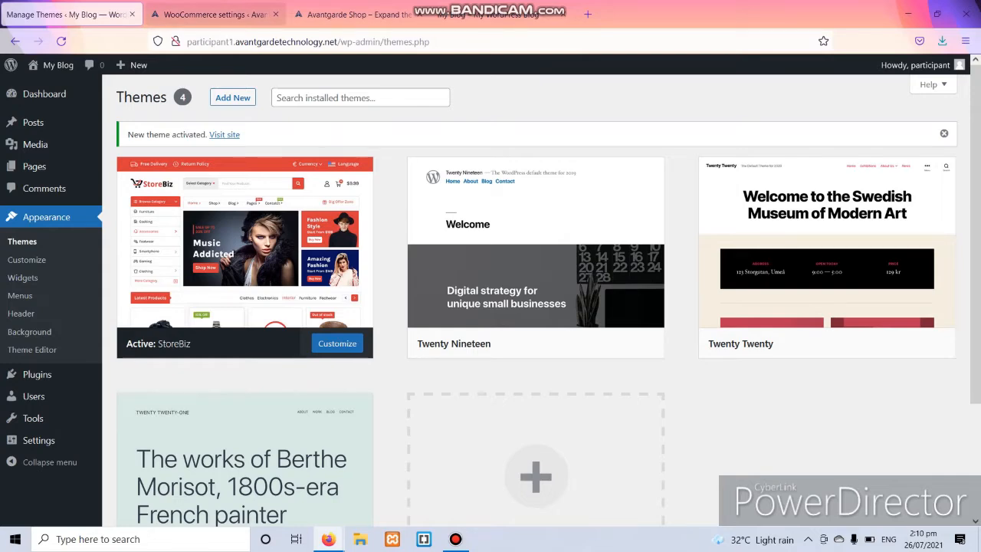
pyautogui.click(215, 13)
pyautogui.click(356, 14)
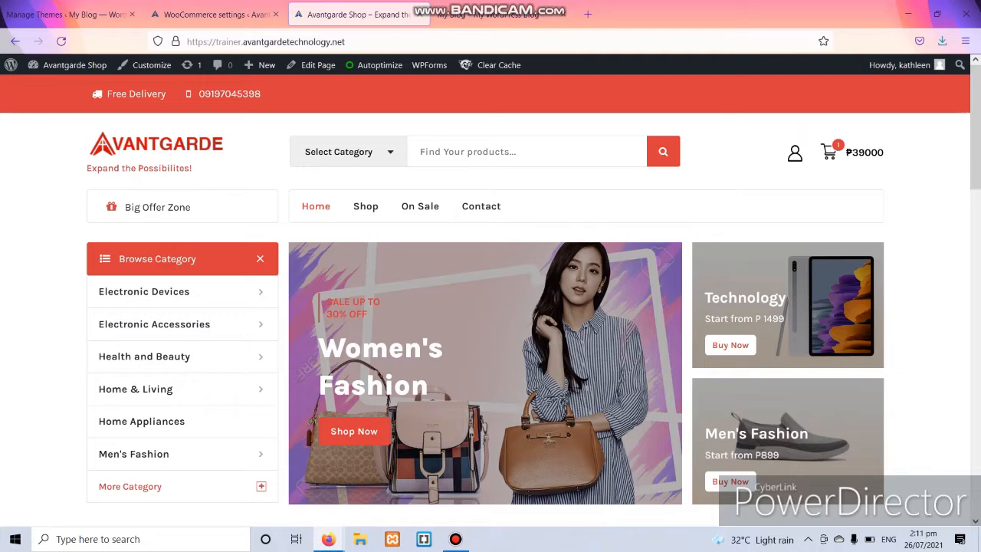
pyautogui.click(65, 14)
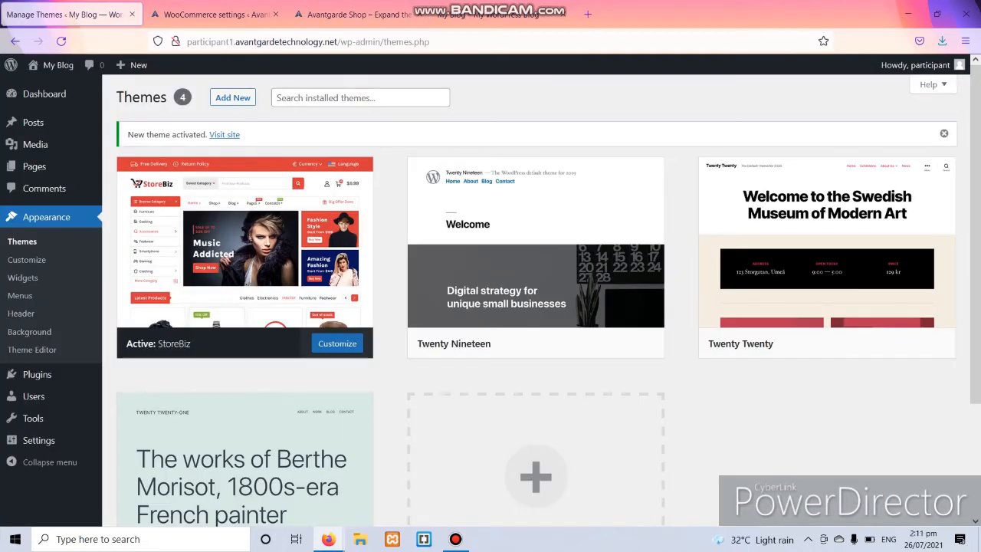
pyautogui.click(215, 14)
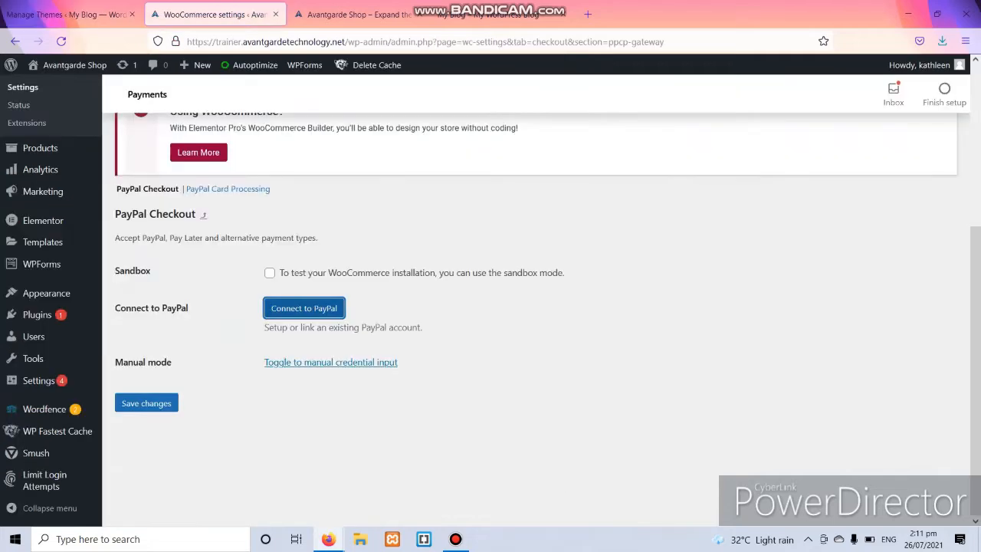
pyautogui.click(356, 14)
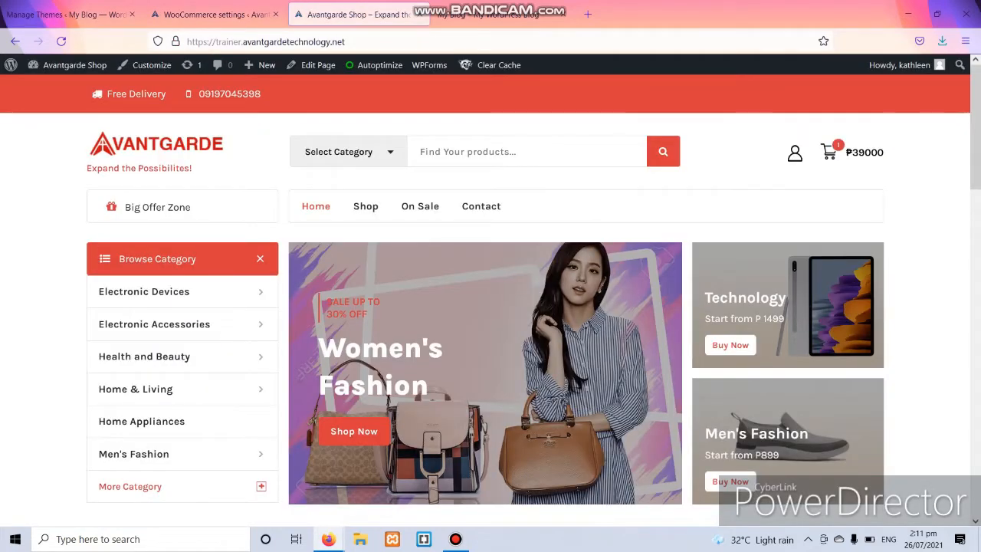
pyautogui.click(214, 14)
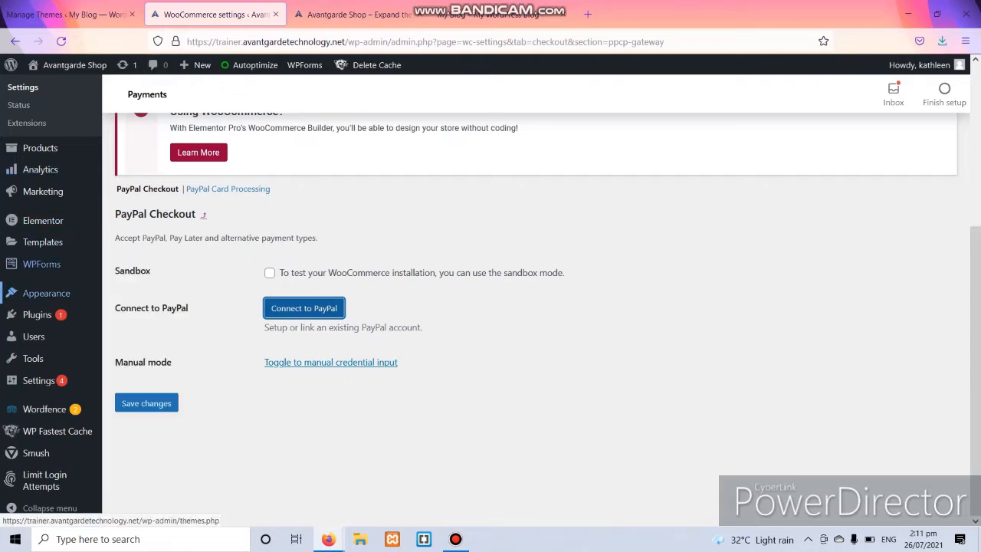
# Review the full list of installed plugins on the Avantgarde Shop site.
pyautogui.click(37, 314)
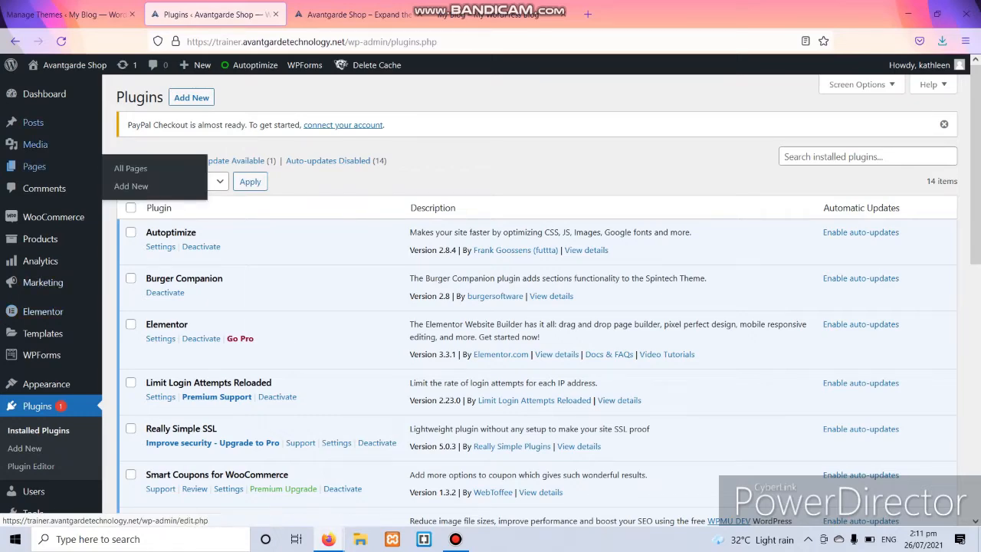
pyautogui.click(70, 14)
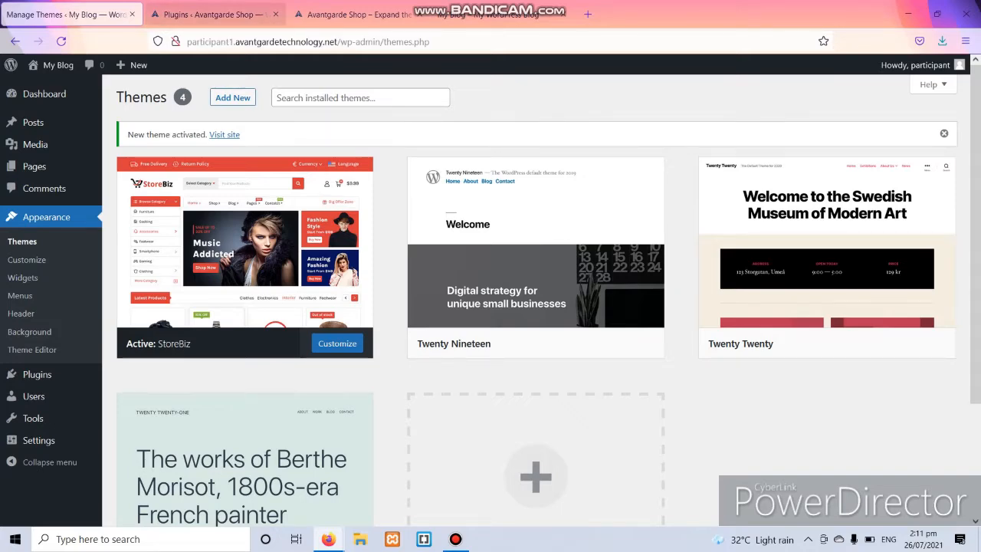
pyautogui.click(207, 15)
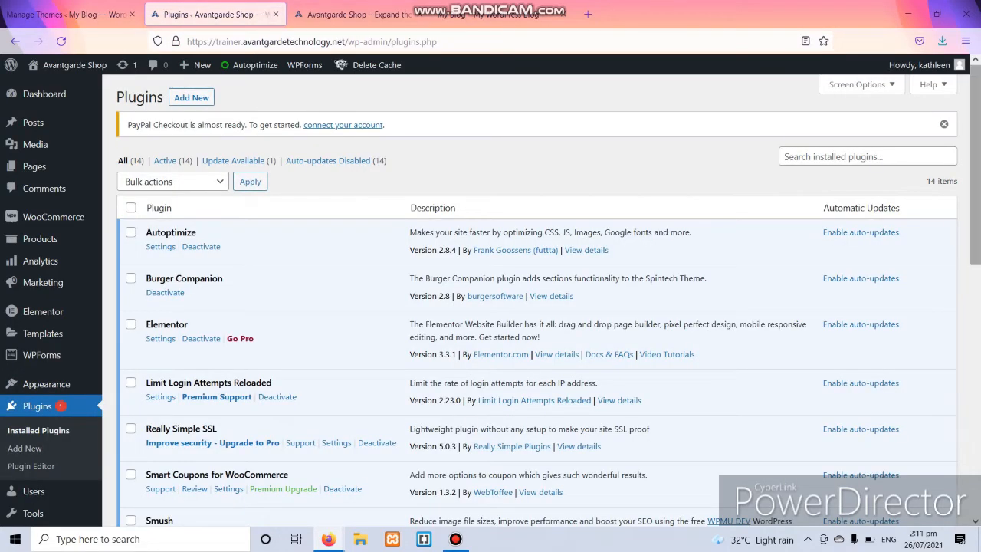
pyautogui.scroll(-4, 490, 306)
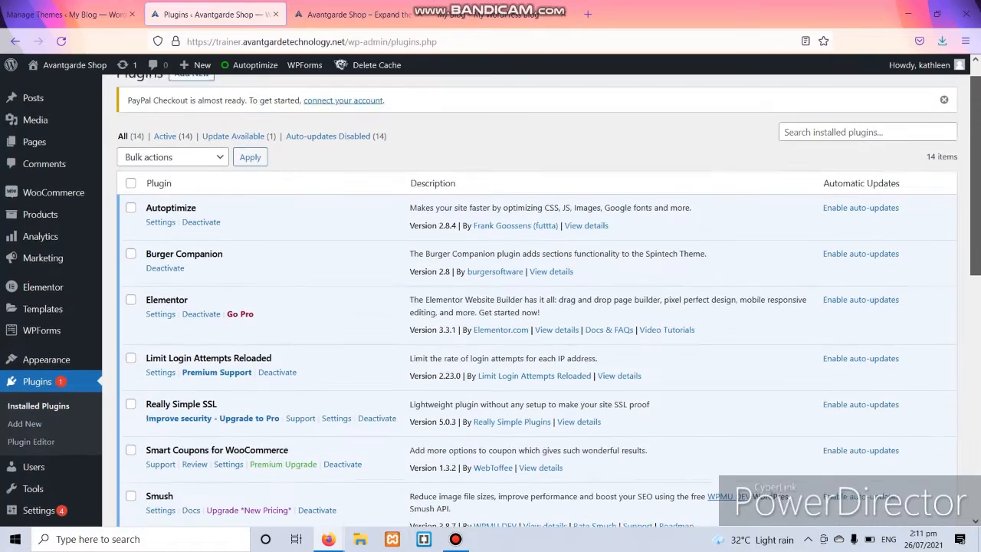
pyautogui.scroll(-4, 490, 306)
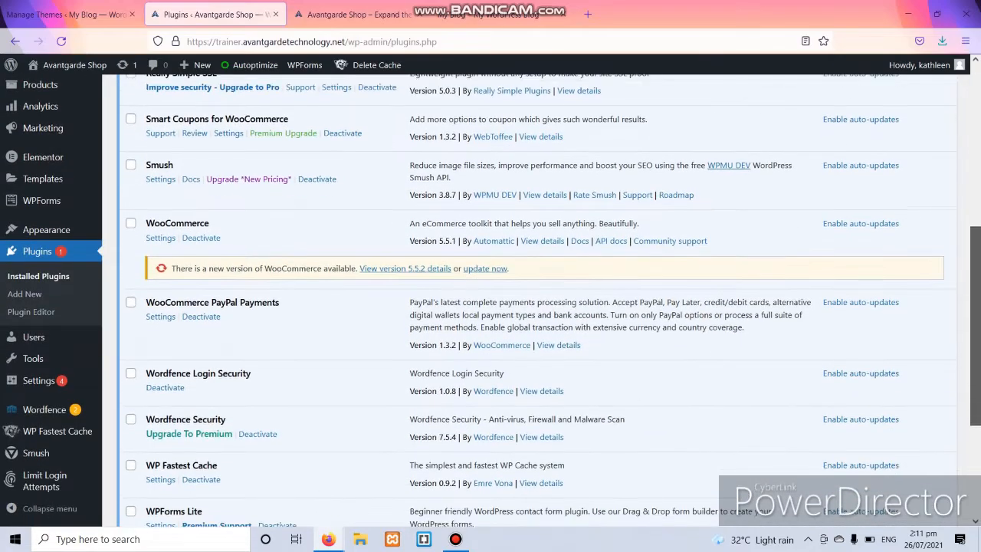
pyautogui.scroll(-4, 536, 306)
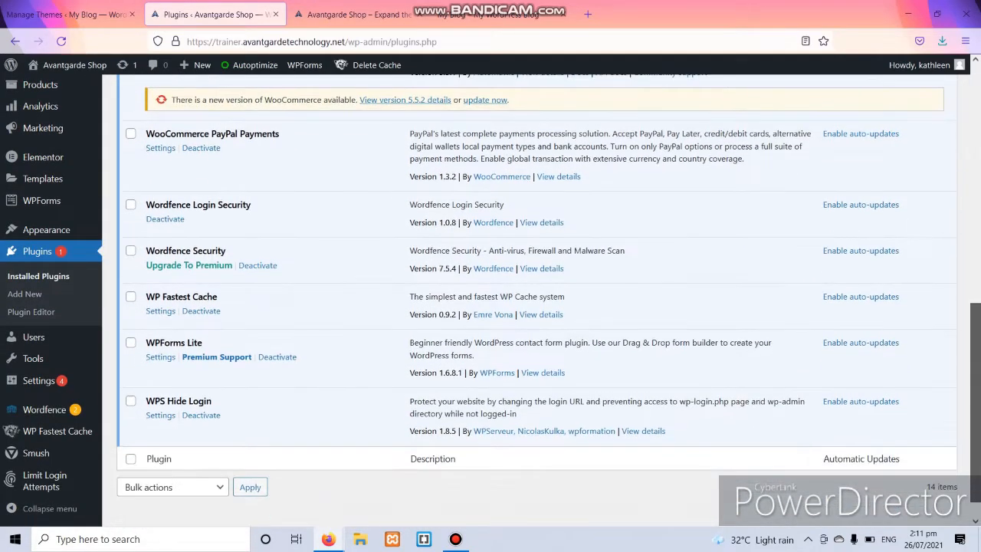
pyautogui.scroll(10, 536, 306)
pyautogui.scroll(2, 536, 306)
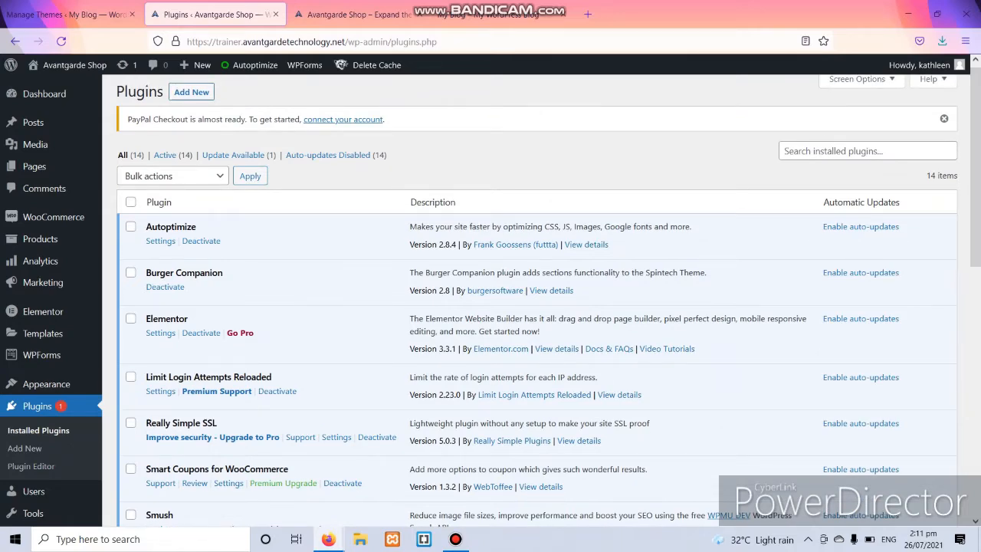
# Open My Blog's installed plugins, compare them with Avantgarde Shop's list, and bulk deactivate all of My Blog's plugins.
pyautogui.click(64, 15)
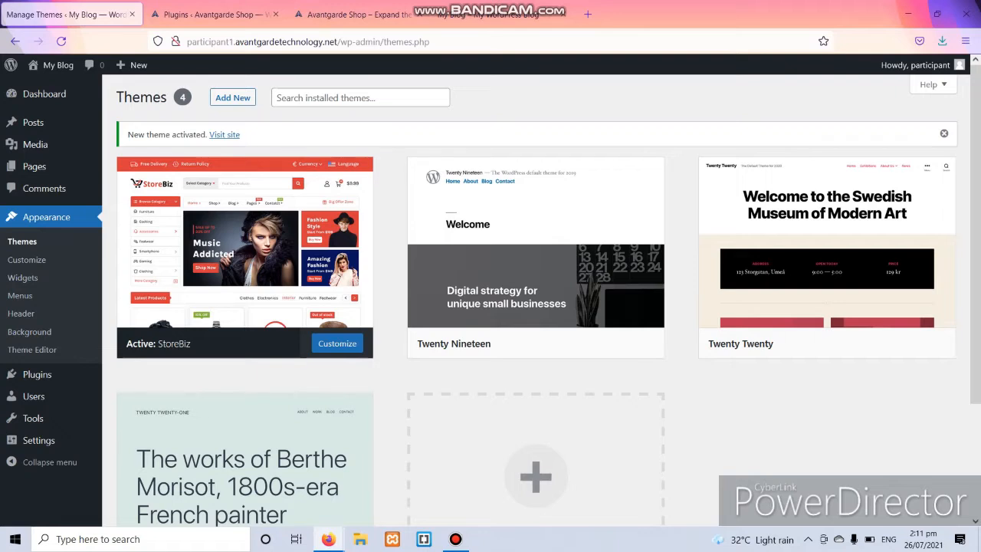
pyautogui.click(34, 374)
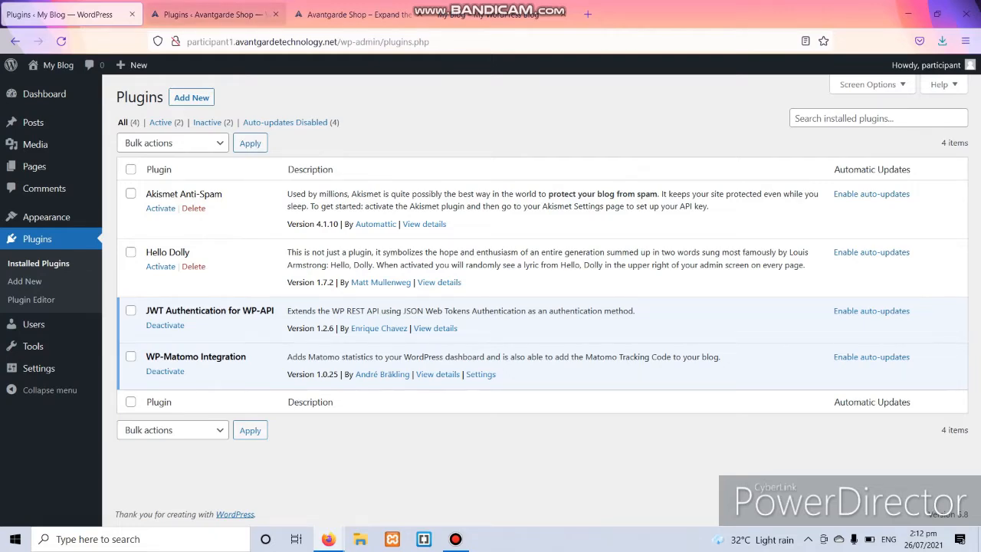
pyautogui.click(214, 15)
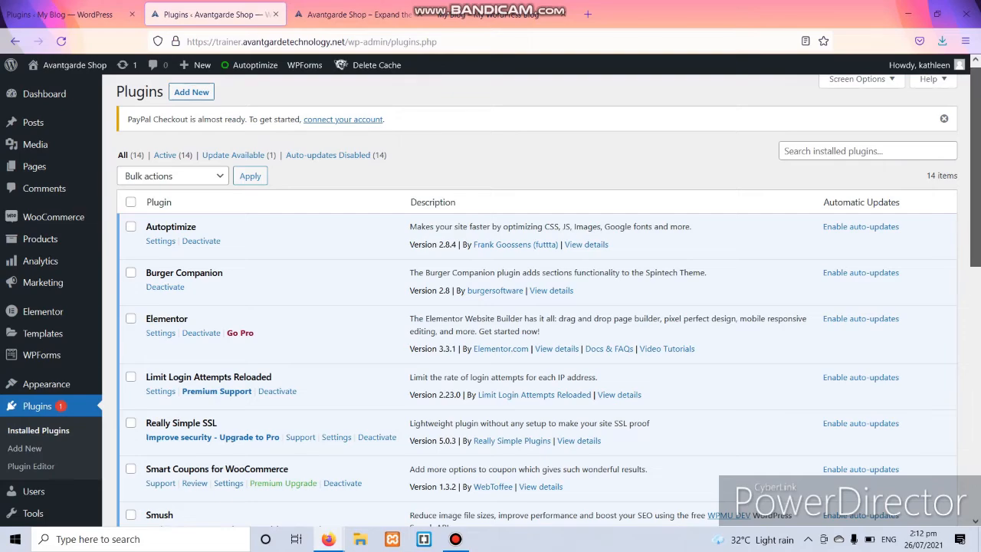
pyautogui.scroll(-6, 536, 299)
pyautogui.scroll(8, 537, 299)
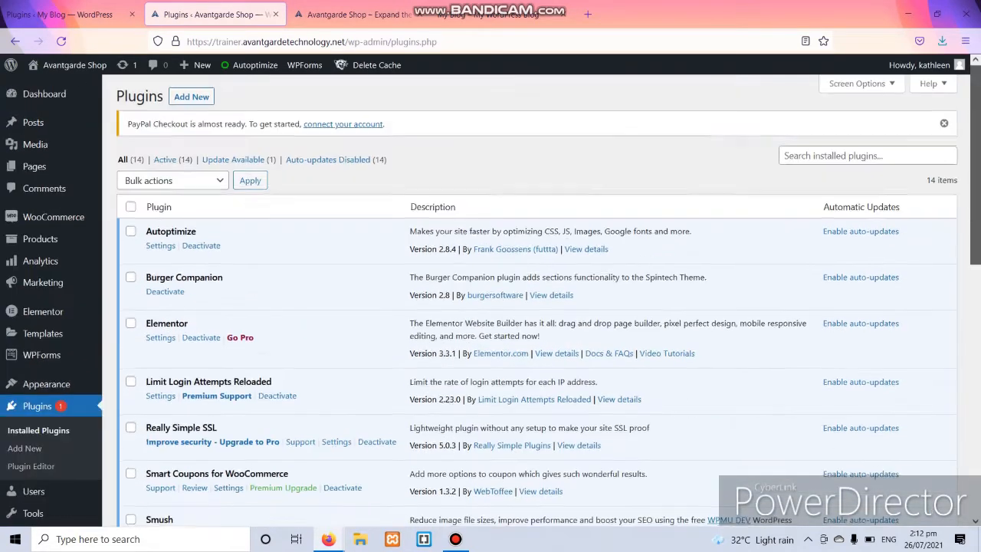
pyautogui.click(71, 15)
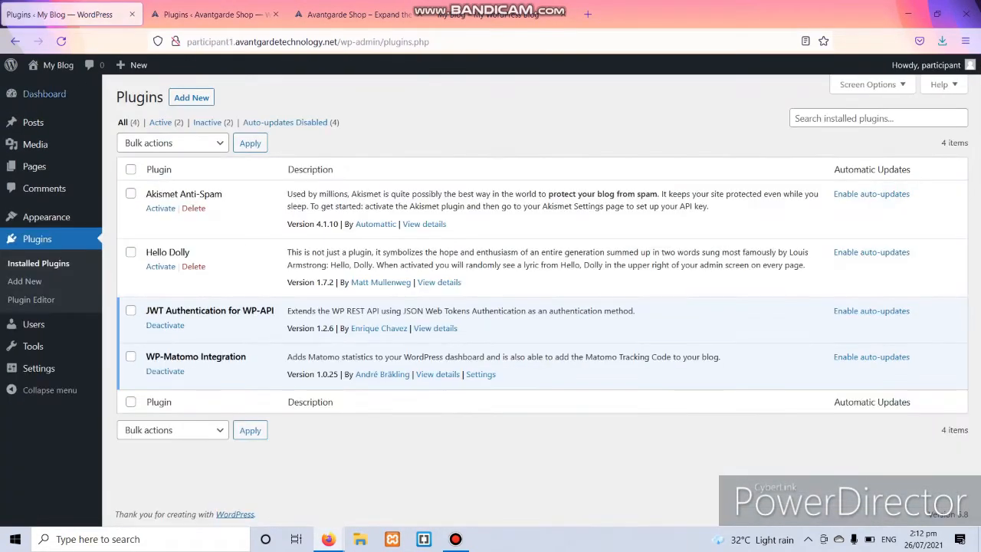
pyautogui.click(131, 169)
pyautogui.click(172, 143)
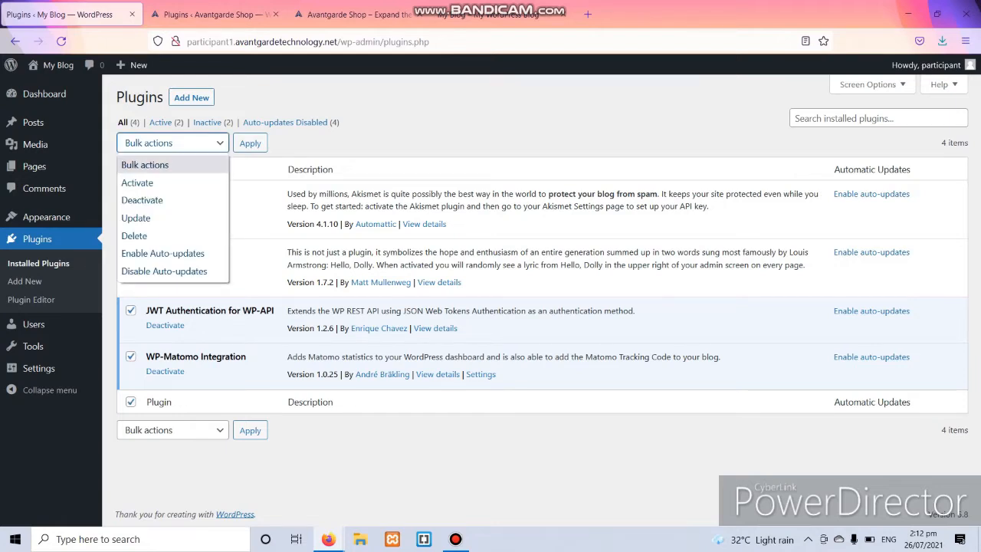
pyautogui.click(142, 200)
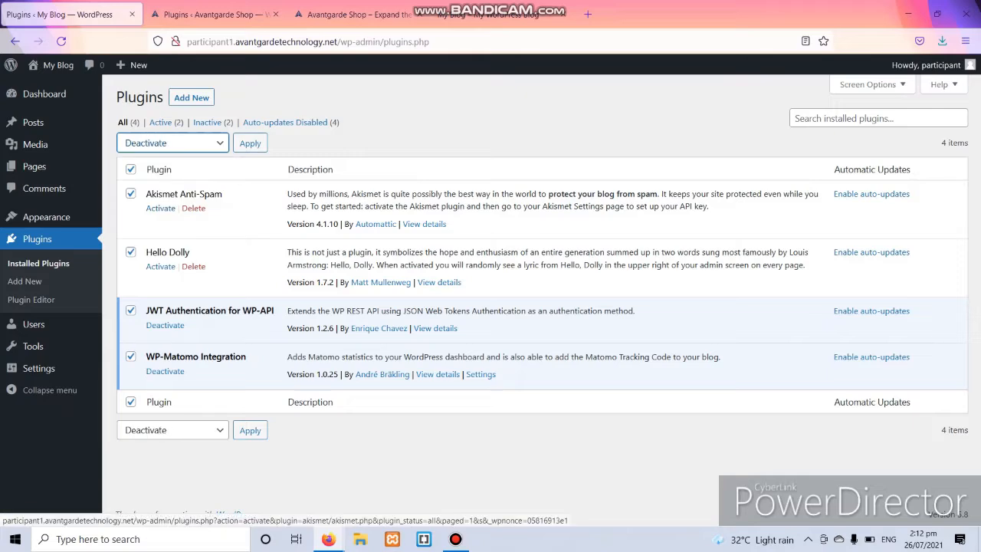
pyautogui.click(250, 143)
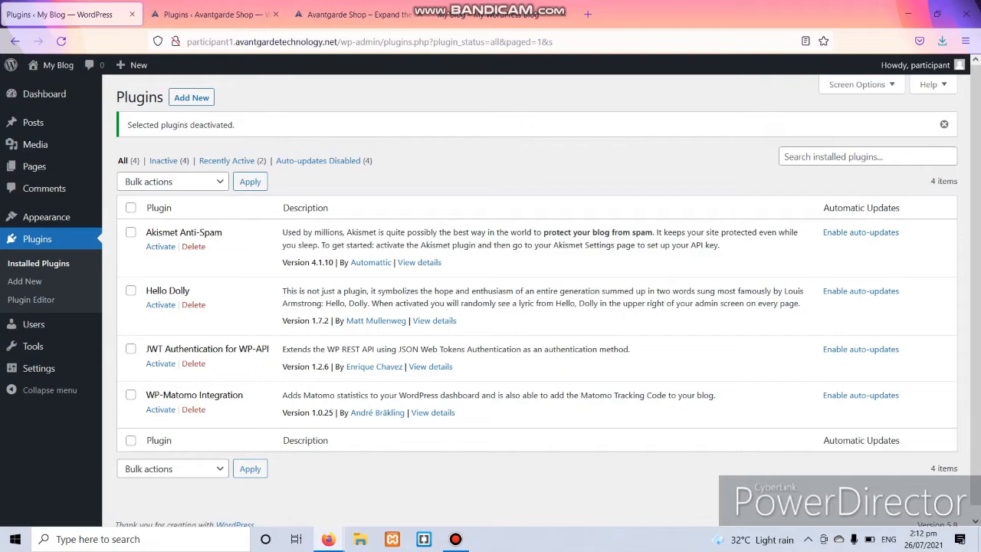
# Bulk delete all of My Blog's plugins with their data and reload the plugin list.
pyautogui.click(131, 208)
pyautogui.click(172, 182)
pyautogui.click(136, 274)
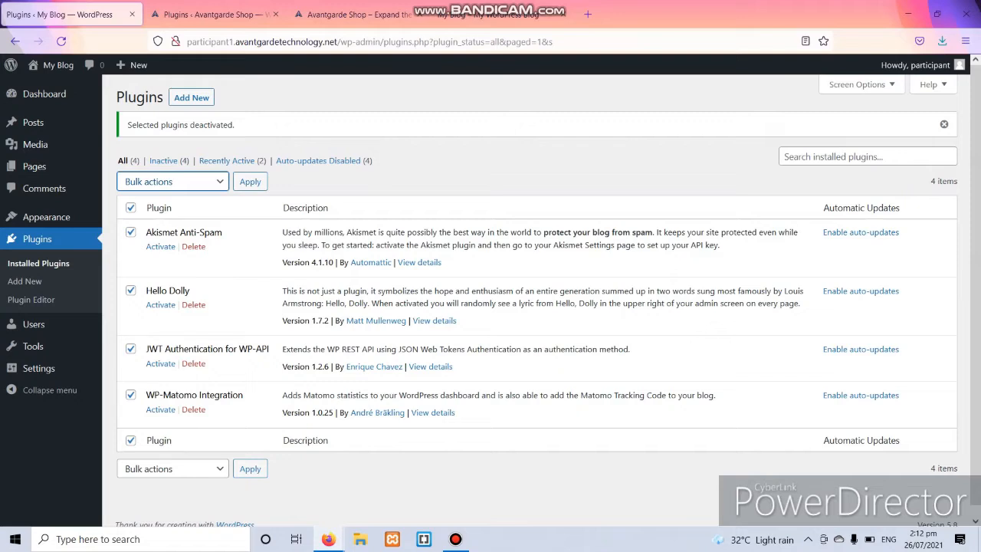
pyautogui.click(172, 182)
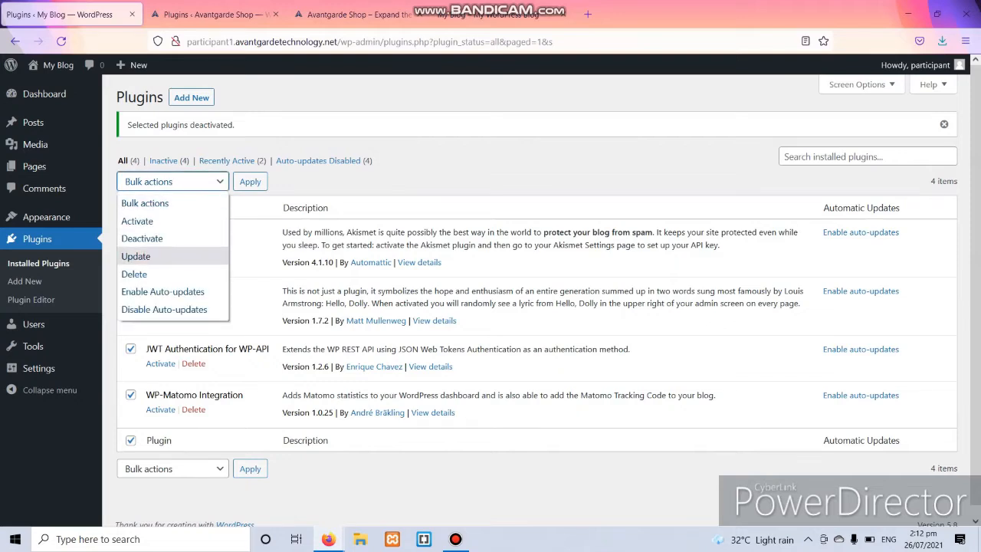
pyautogui.click(136, 273)
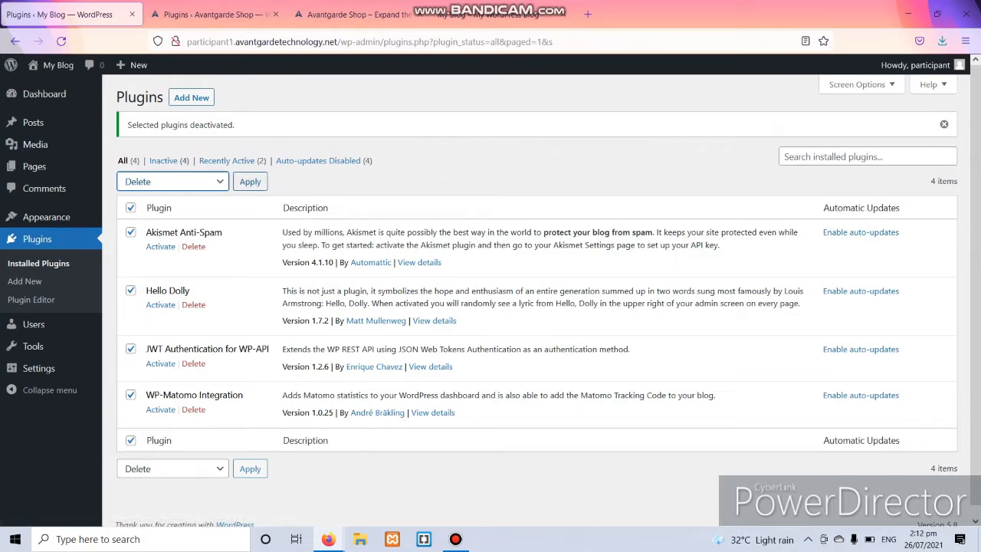
pyautogui.click(250, 180)
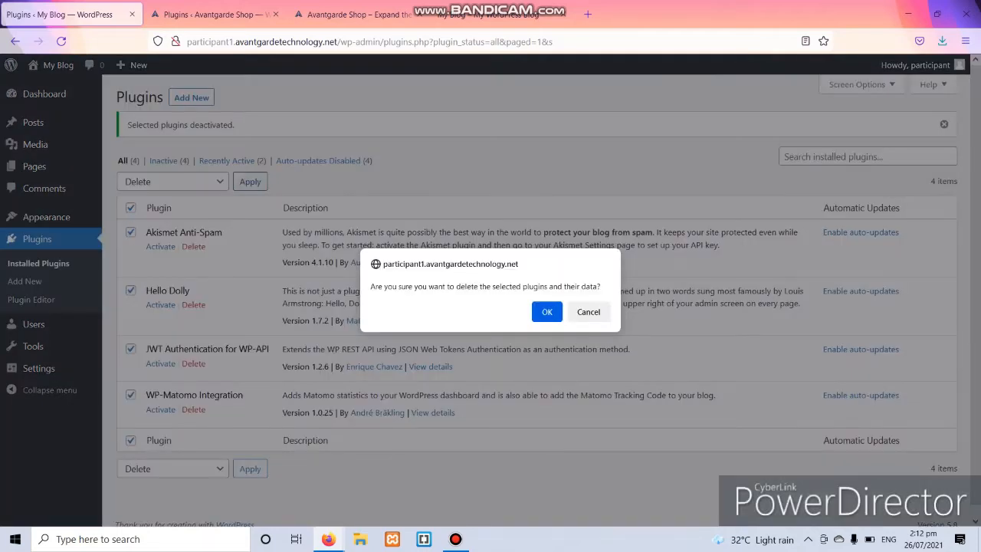
pyautogui.click(546, 311)
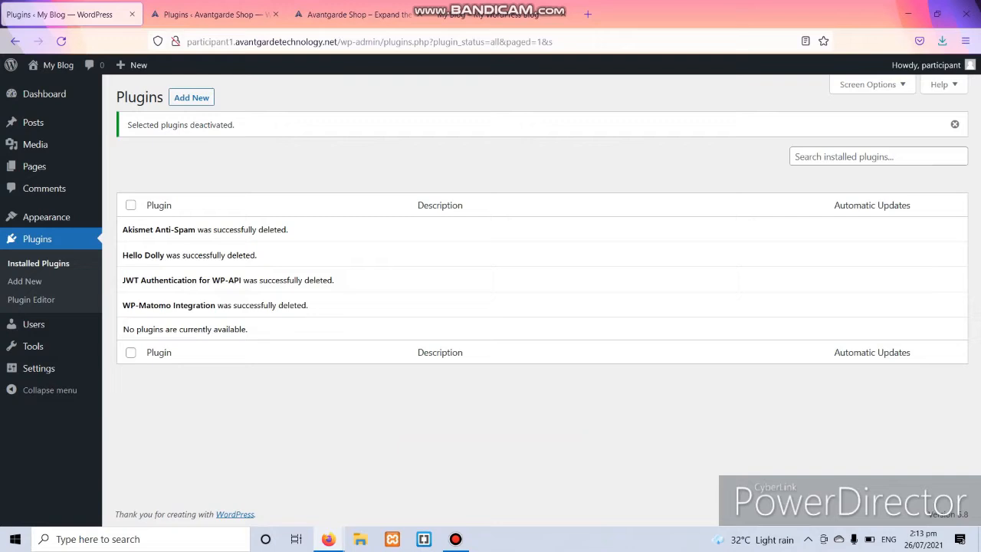
pyautogui.click(61, 42)
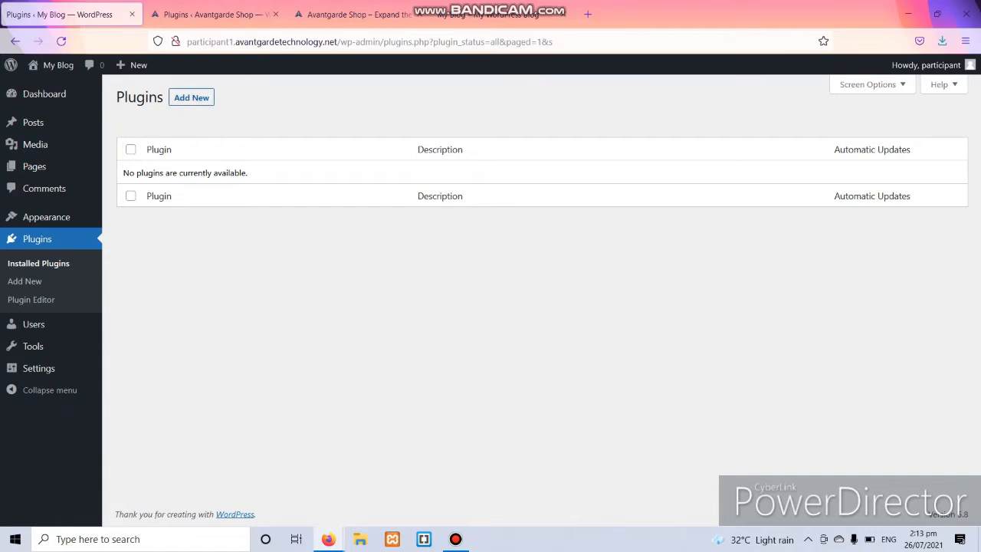
# Search for a new My Blog plugin using the name Autoptimize copied from Avantgarde Shop's installed plugins.
pyautogui.click(191, 97)
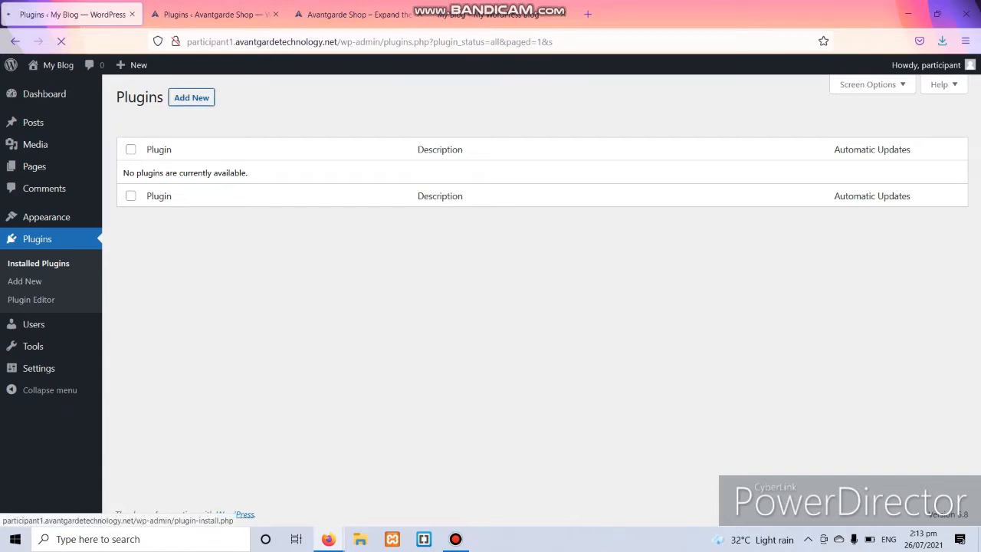
pyautogui.hotkey('ctrl', 'Tab')
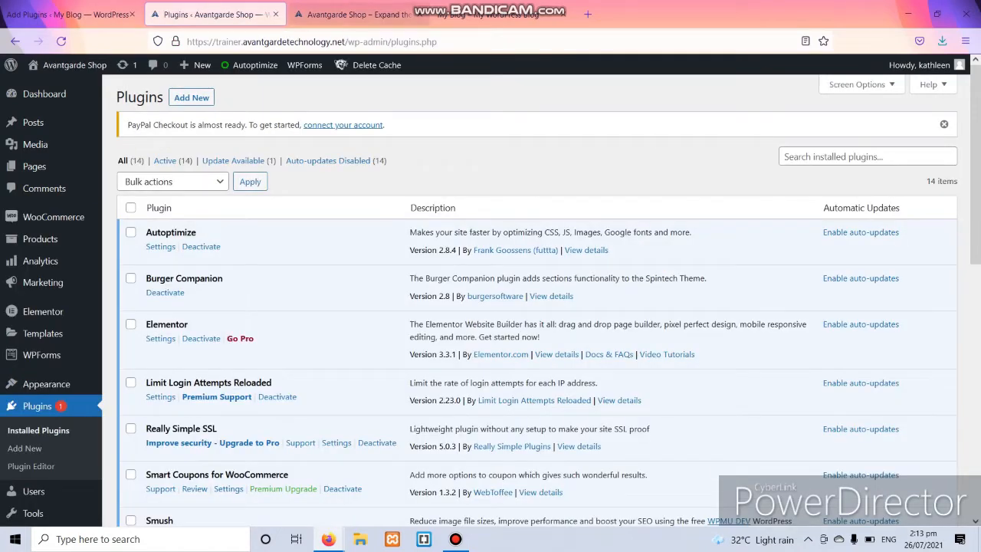
pyautogui.scroll(-6, 537, 306)
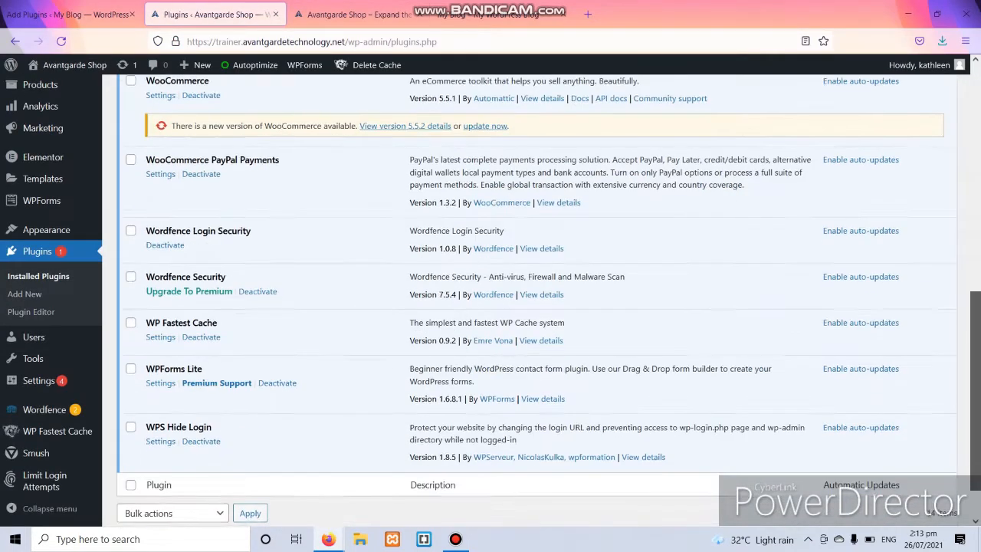
pyautogui.scroll(10, 536, 306)
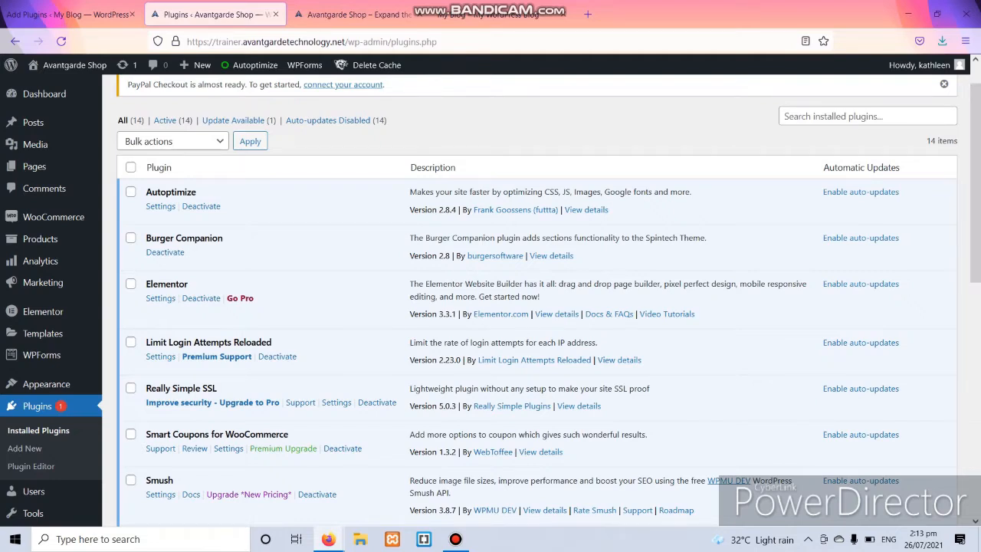
pyautogui.moveTo(196, 192); pyautogui.dragTo(145, 192)
pyautogui.hotkey('ctrl', 'c')
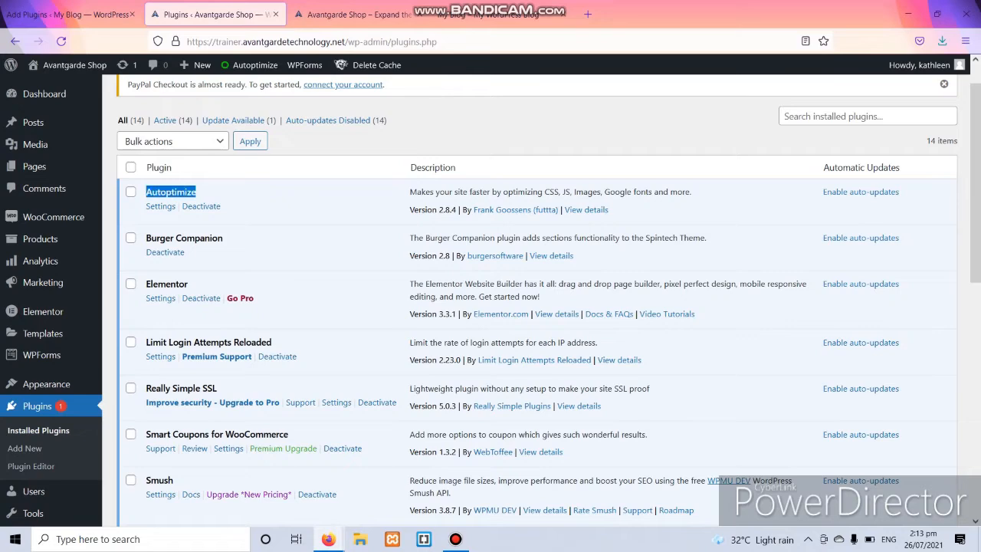
pyautogui.click(70, 14)
pyautogui.click(842, 133)
pyautogui.hotkey('ctrl', 'v')
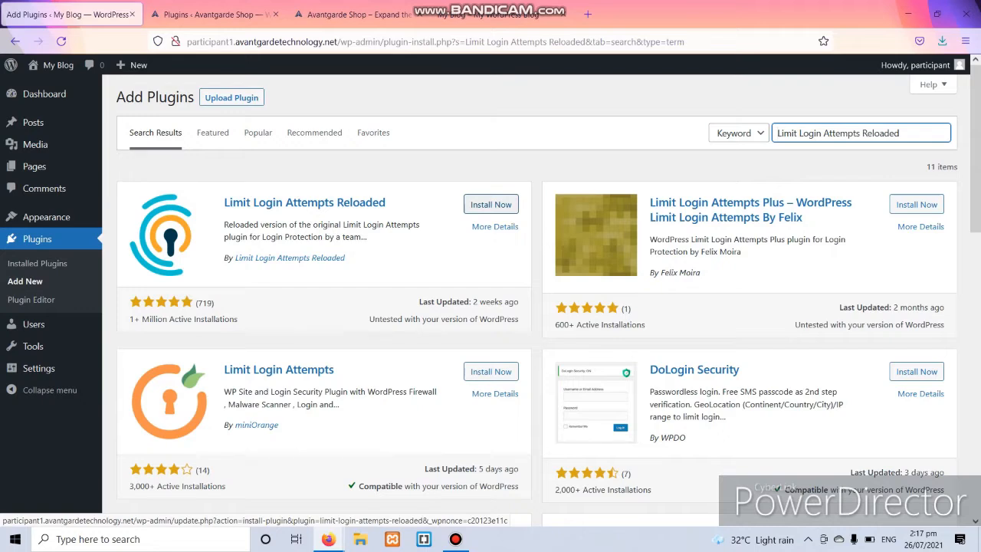
# Install the Limit Login Attempts Reloaded plugin on My Blog.
pyautogui.click(491, 203)
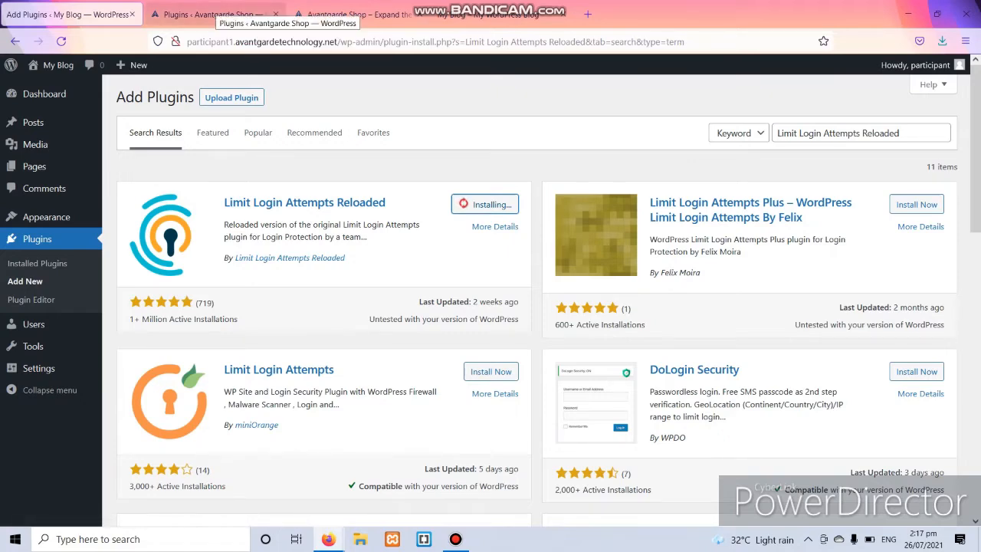
# Search for a new My Blog plugin using the name Really Simple SSL copied from Avantgarde Shop's installed plugins.
pyautogui.click(211, 14)
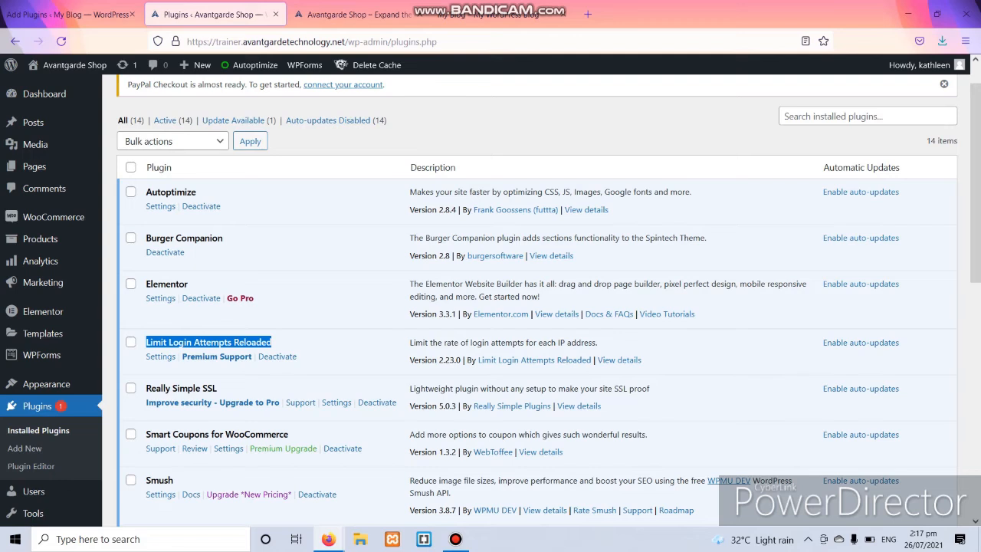
pyautogui.moveTo(218, 387); pyautogui.dragTo(145, 388)
pyautogui.hotkey('ctrl', 'c')
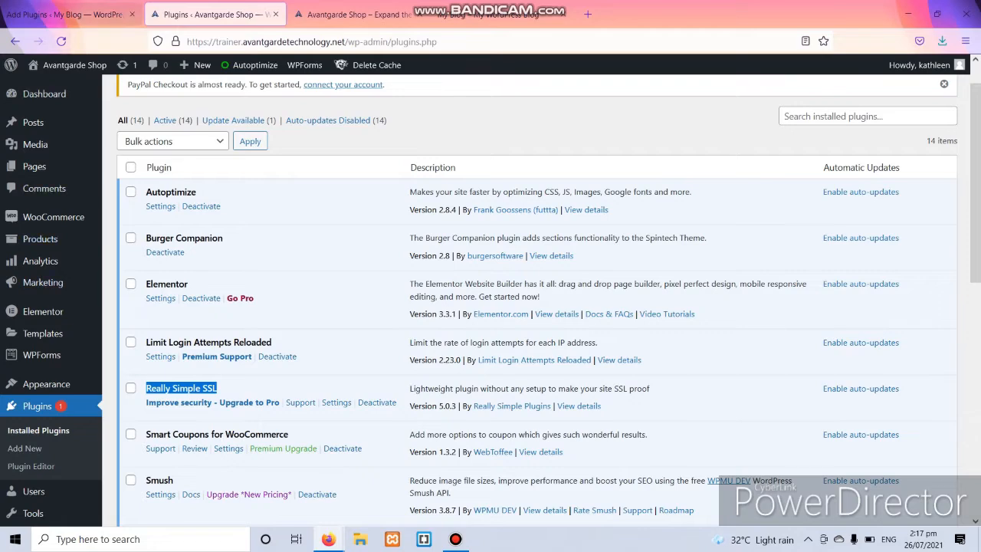
pyautogui.click(64, 12)
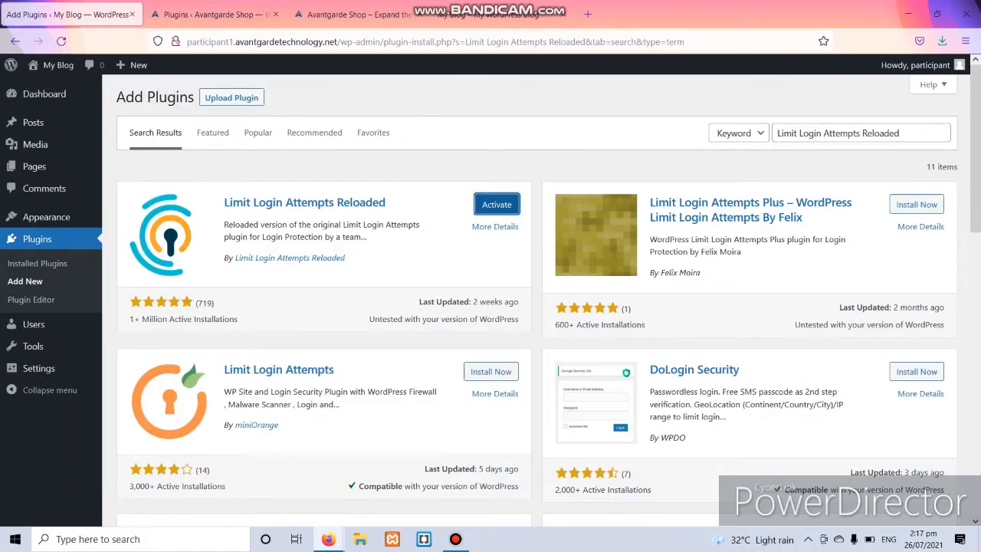
pyautogui.click(901, 133)
pyautogui.hotkey('ctrl', 'a')
pyautogui.hotkey('ctrl', 'v')
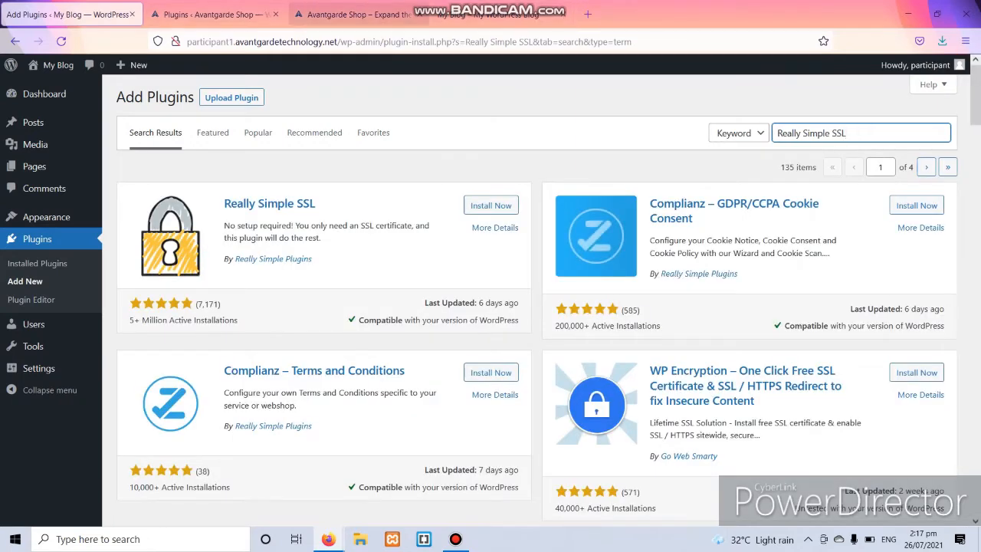
# Check the https prefix in the Avantgarde Shop storefront's address and install the Really Simple SSL plugin on My Blog.
pyautogui.click(353, 14)
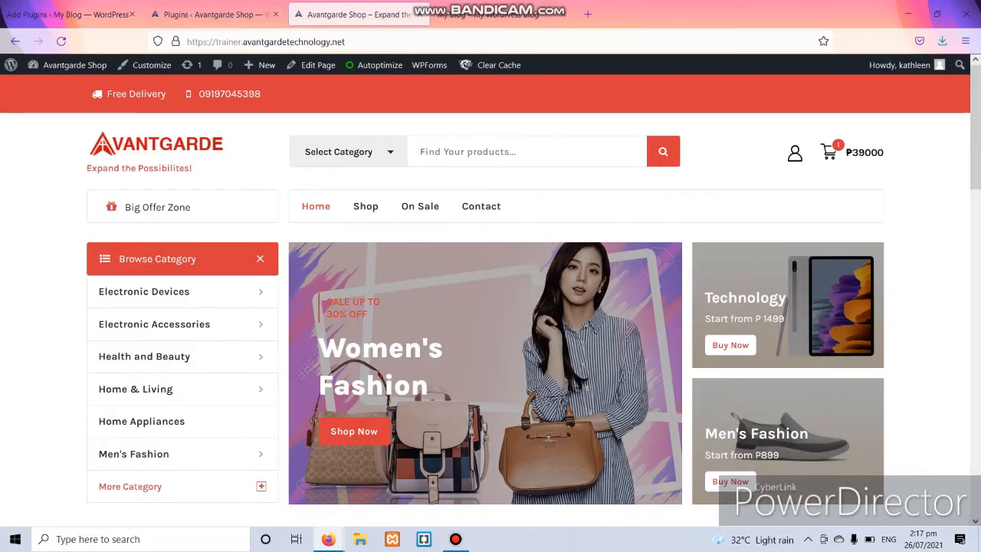
pyautogui.click(191, 42)
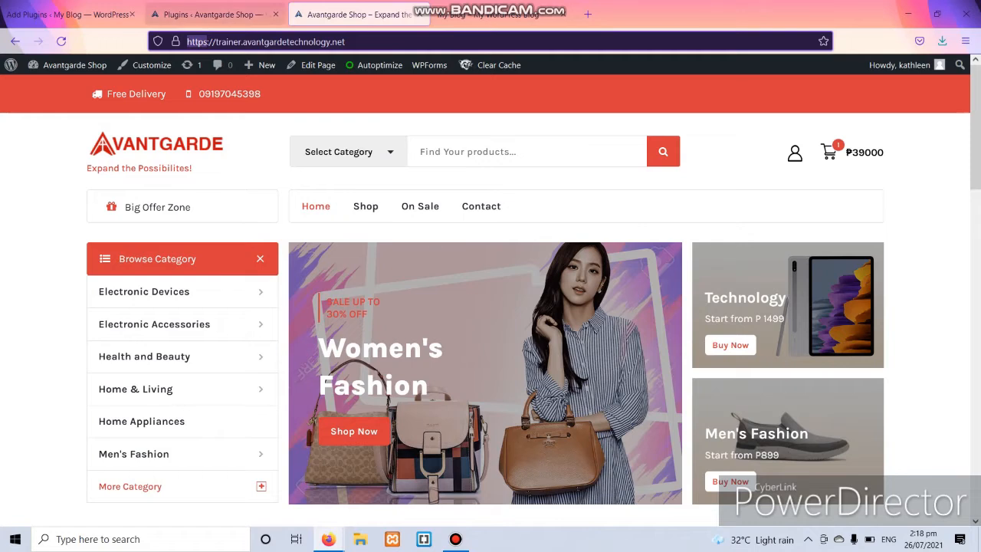
pyautogui.click(207, 14)
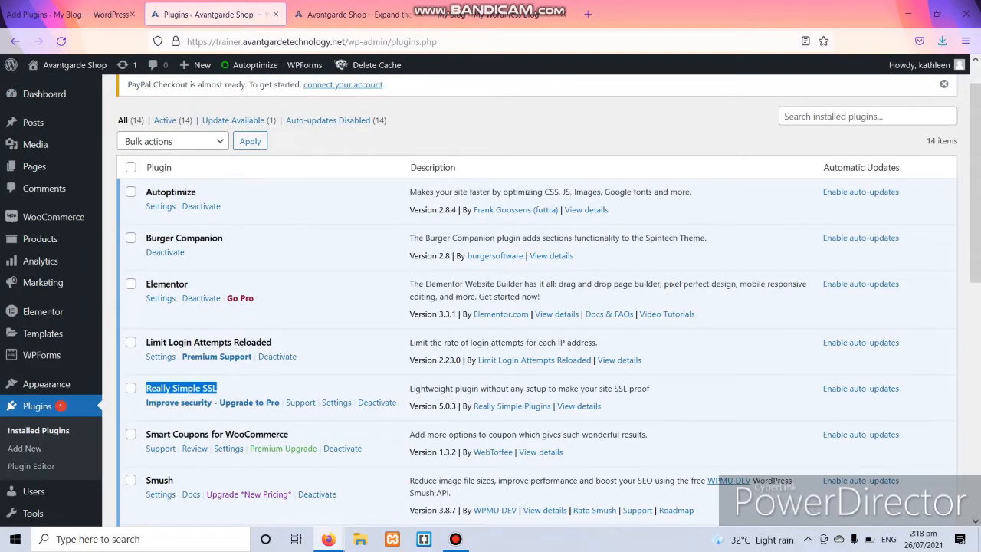
pyautogui.click(68, 14)
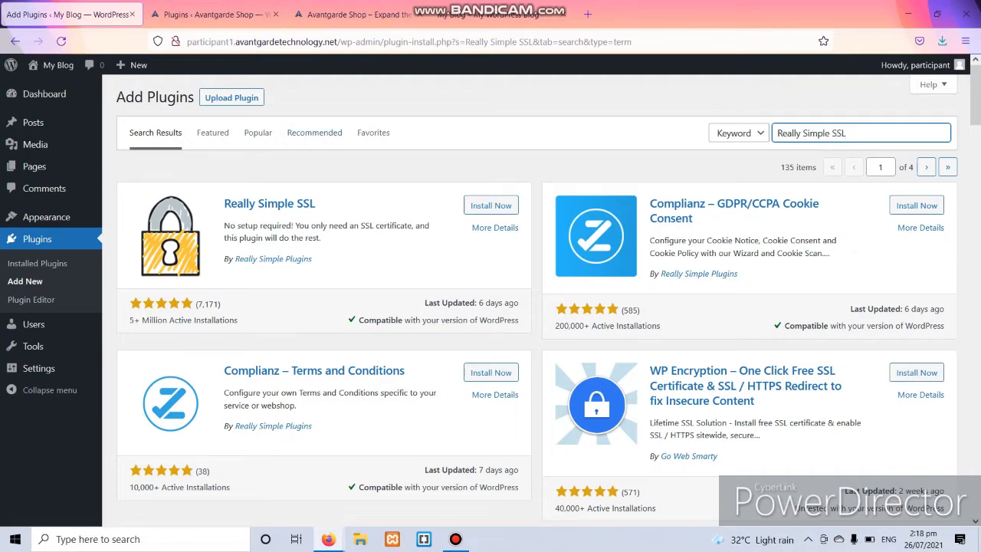
pyautogui.click(490, 205)
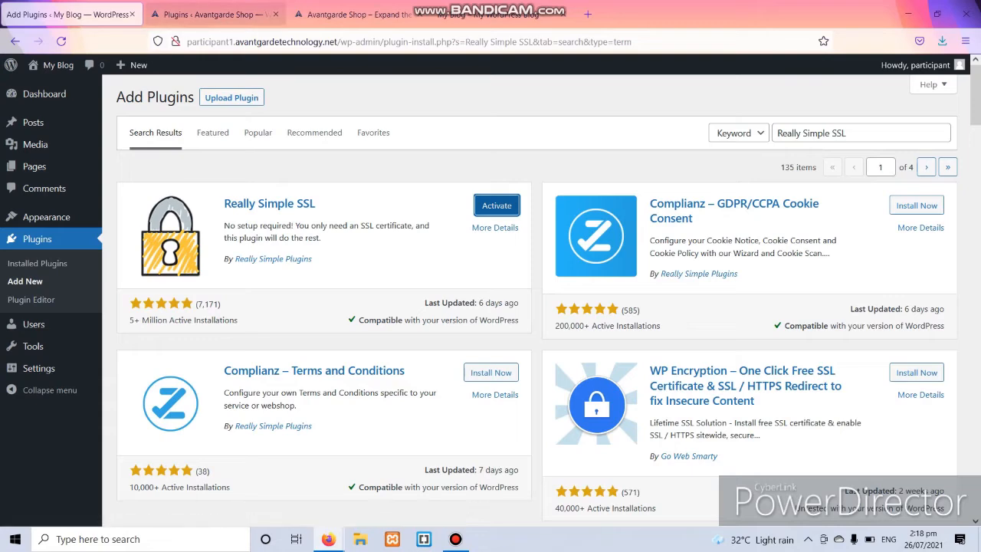
# Search for a new My Blog plugin using the name Smart Coupons for WooCommerce copied from Avantgarde Shop's installed plugins.
pyautogui.click(203, 14)
pyautogui.moveTo(289, 433); pyautogui.dragTo(145, 434)
pyautogui.hotkey('ctrl', 'c')
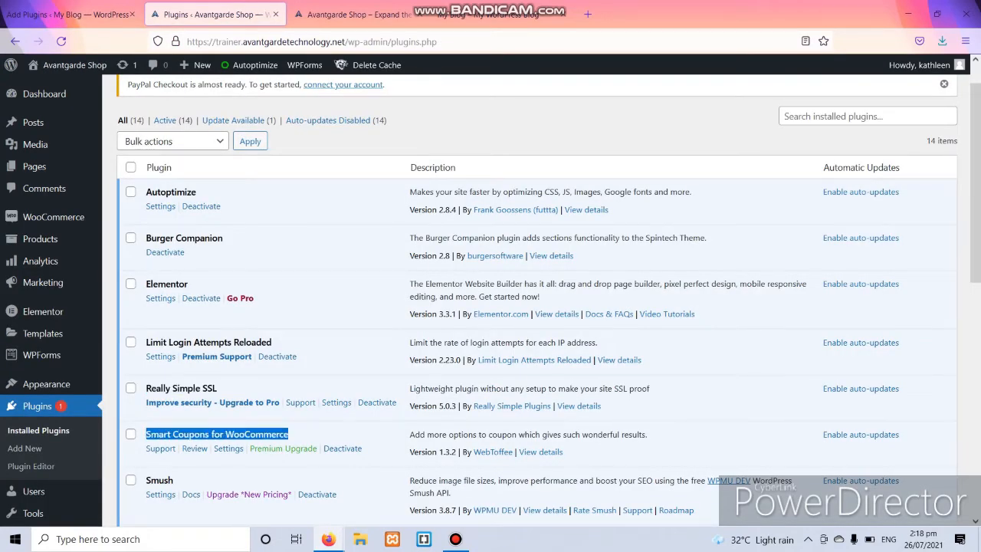
pyautogui.click(68, 15)
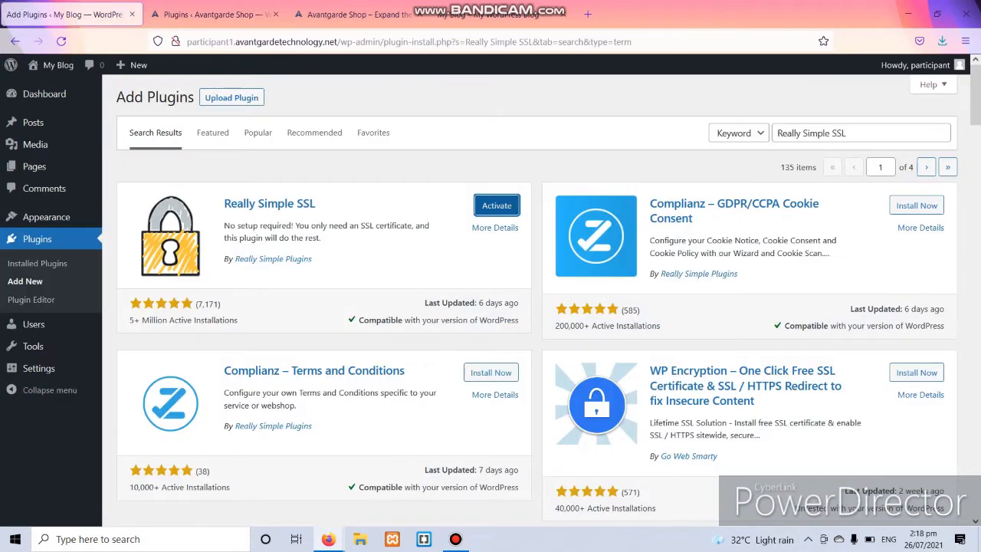
pyautogui.tripleClick(812, 133)
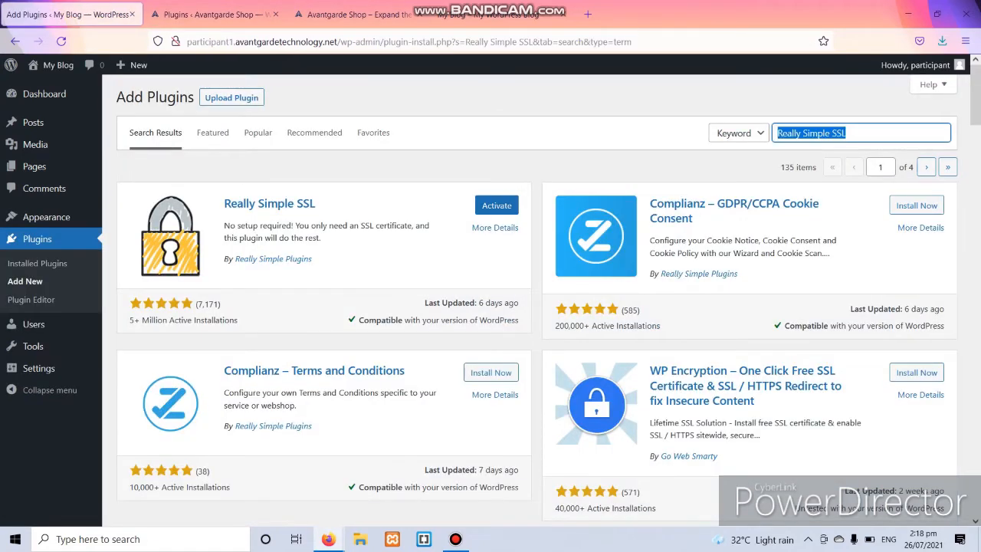
pyautogui.hotkey('ctrl', 'v')
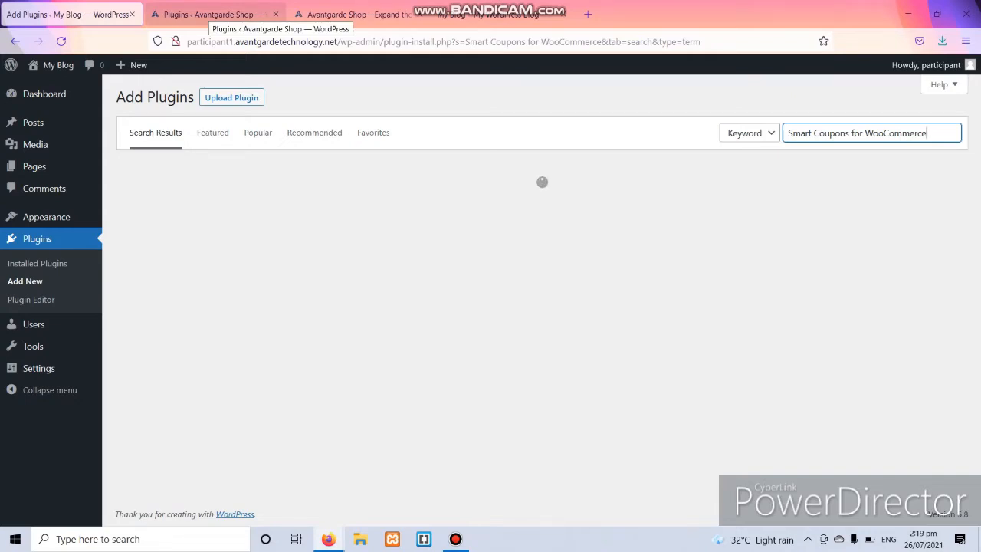
# Examine My Blog's front page and the Avantgarde Shop storefront, including its Big Offer Zone link and cart area.
pyautogui.click(209, 14)
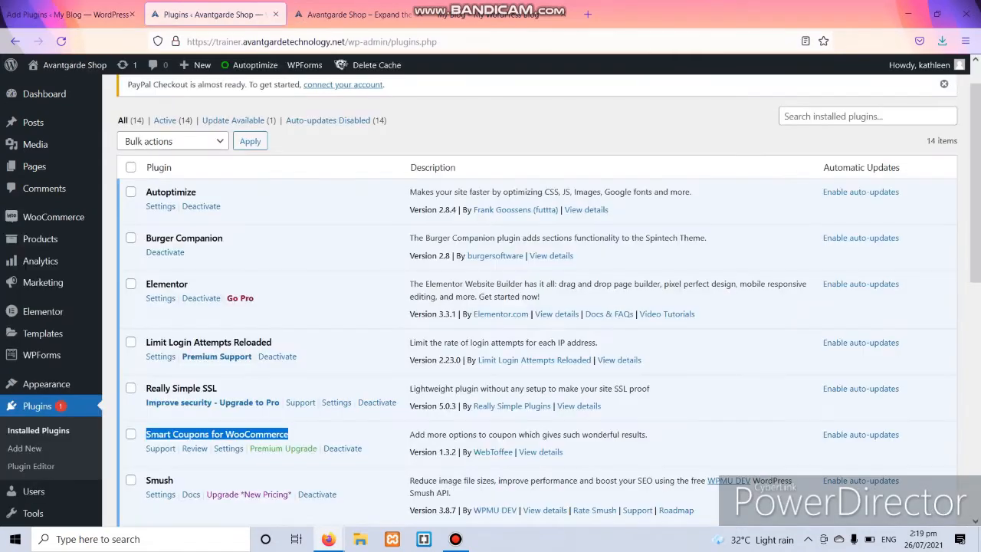
pyautogui.click(67, 14)
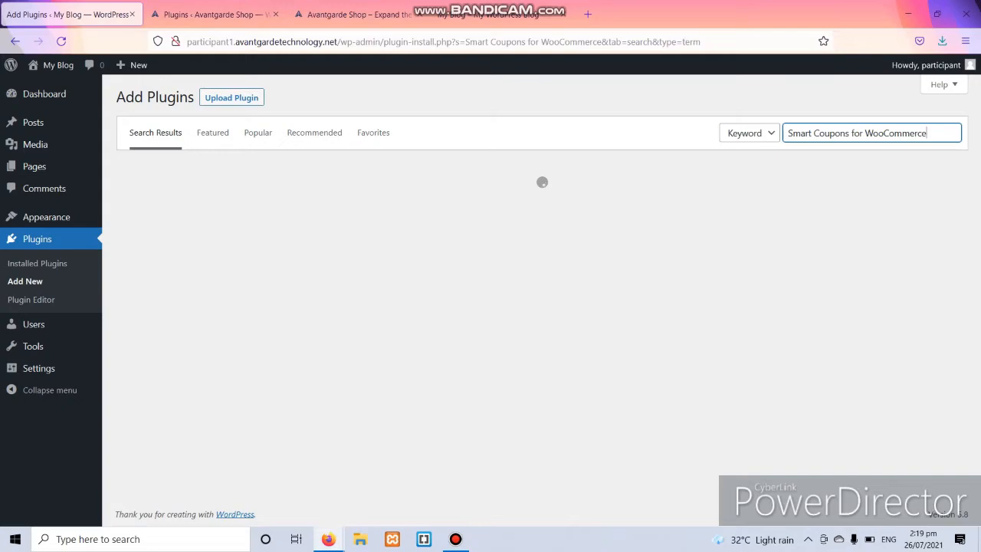
pyautogui.click(490, 14)
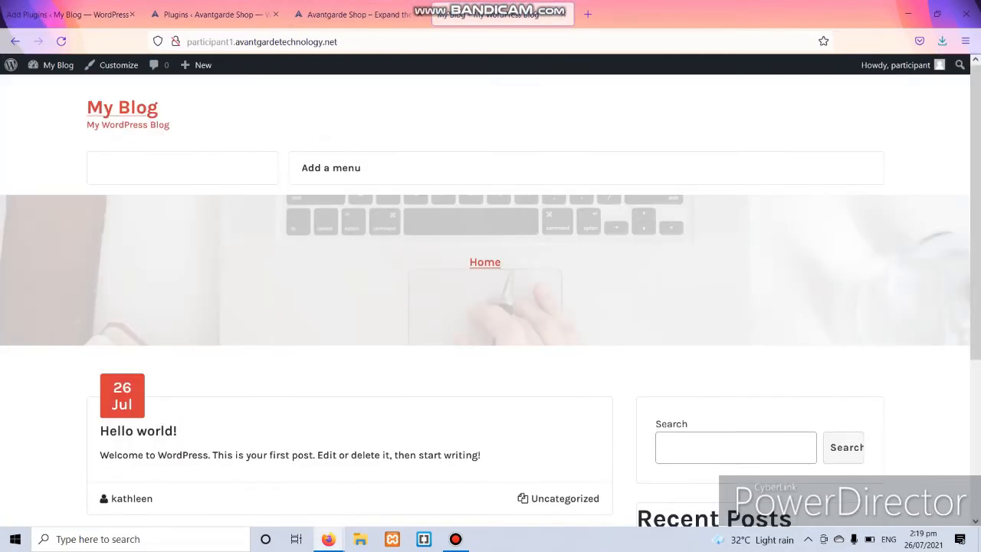
pyautogui.click(353, 14)
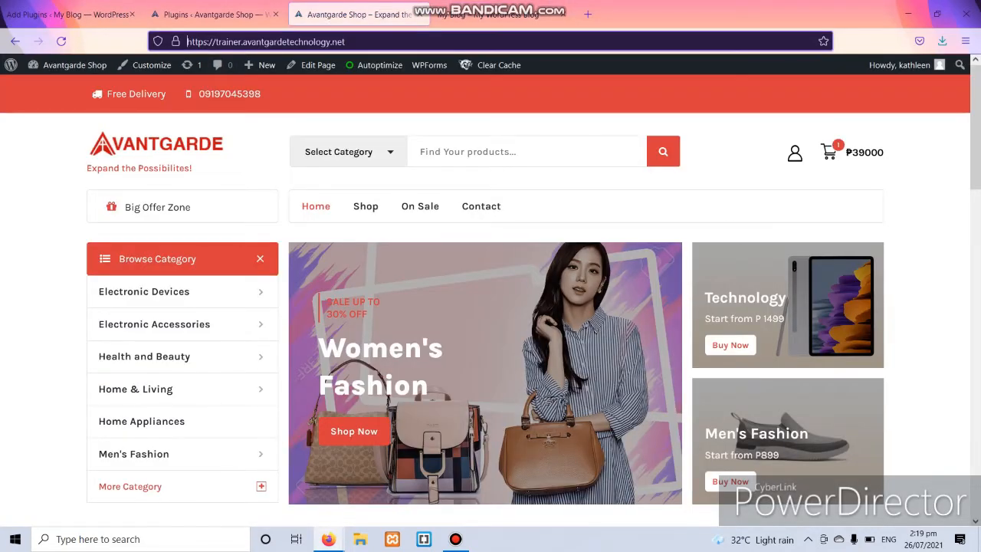
pyautogui.click(157, 207)
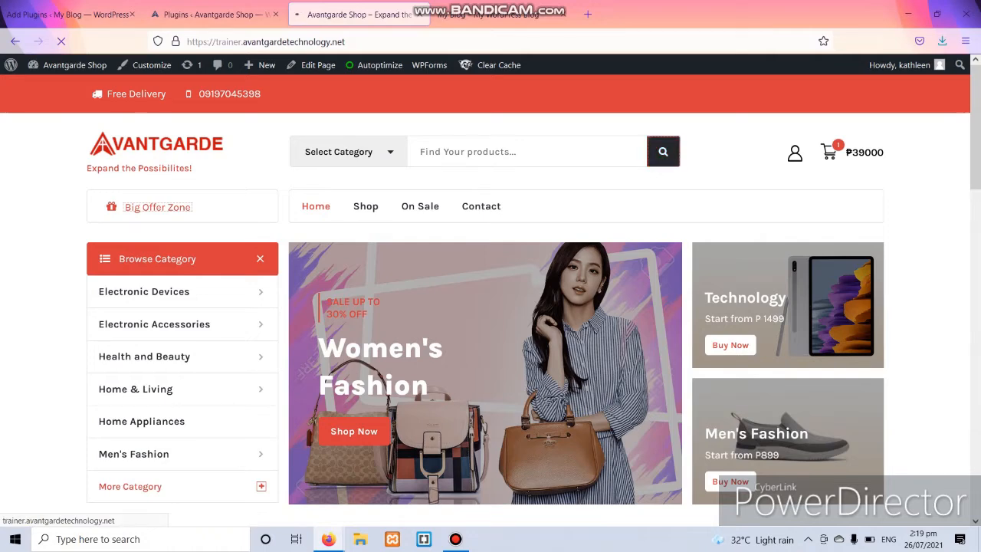
pyautogui.scroll(-10, 490, 307)
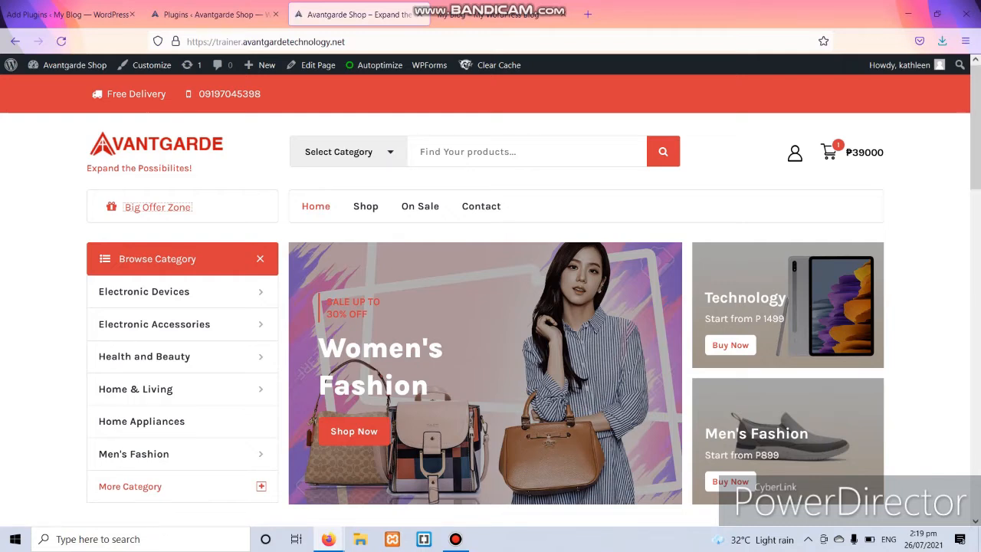
pyautogui.click(158, 208)
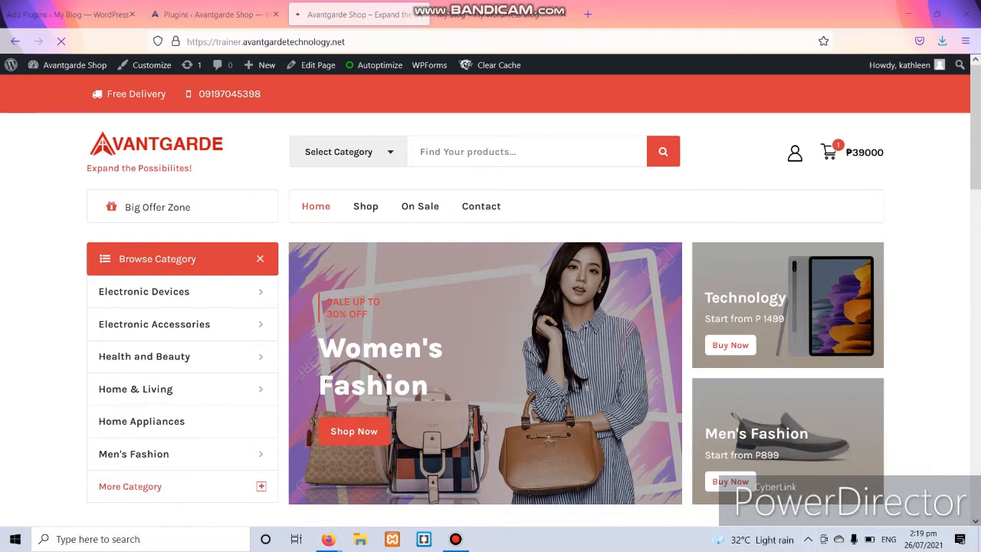
pyautogui.moveTo(975, 126)
pyautogui.mouseDown()
pyautogui.moveTo(975, 322)
pyautogui.moveTo(975, 127)
pyautogui.mouseUp()
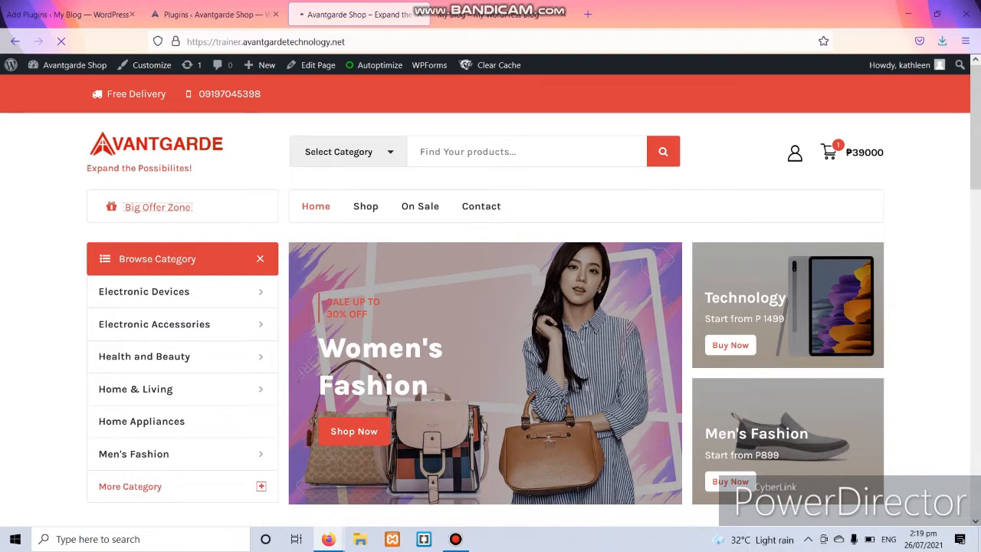
pyautogui.moveTo(830, 153)
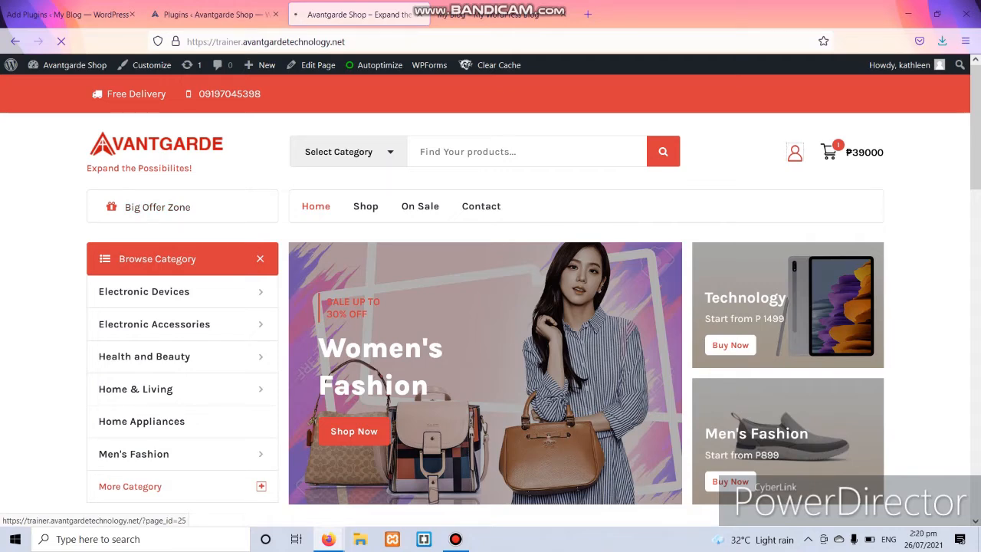
# Find the Smush plugin in Avantgarde Shop's installed plugins and select its name.
pyautogui.click(207, 14)
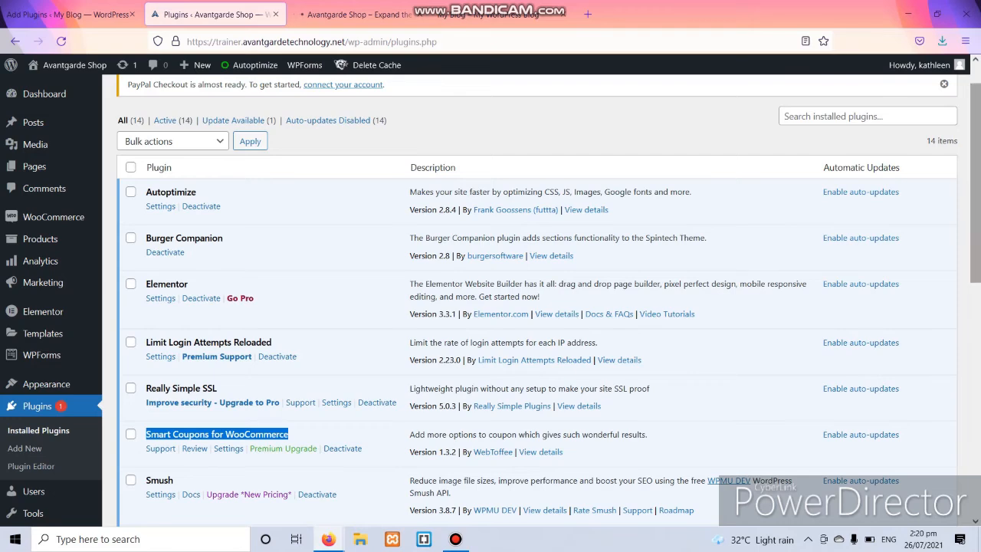
pyautogui.scroll(-3, 491, 299)
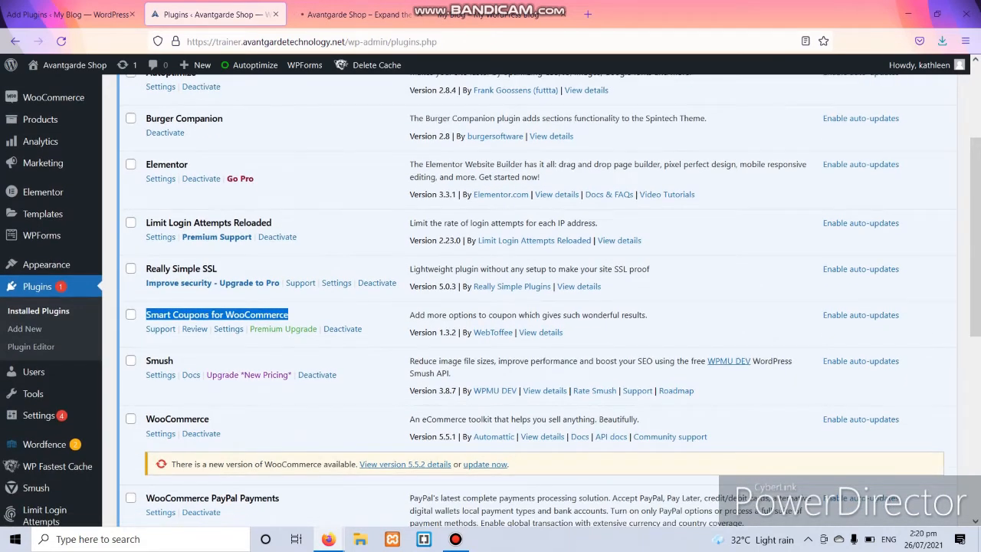
pyautogui.moveTo(174, 361); pyautogui.dragTo(146, 361)
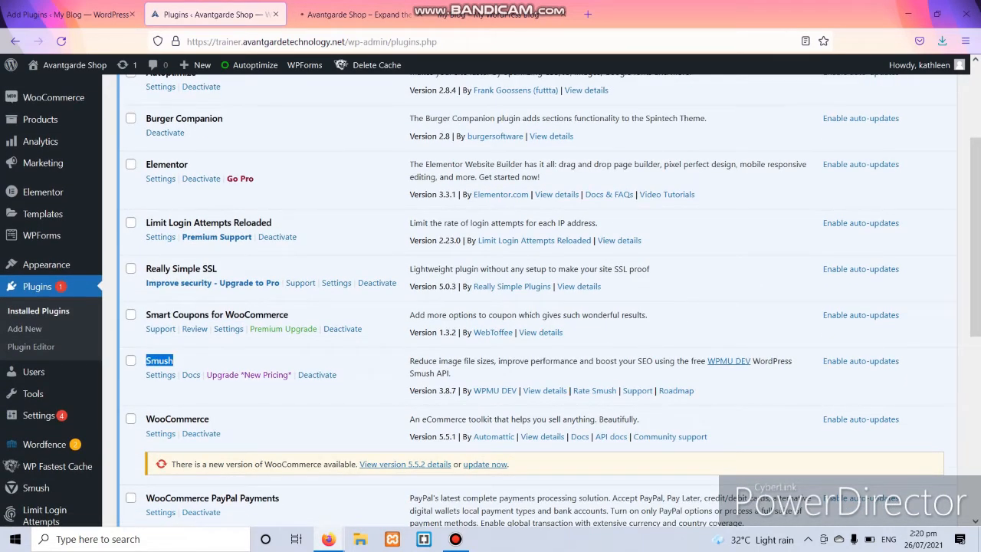
# Install the Smart Coupons for WooCommerce plugin on My Blog and activate it.
pyautogui.click(73, 15)
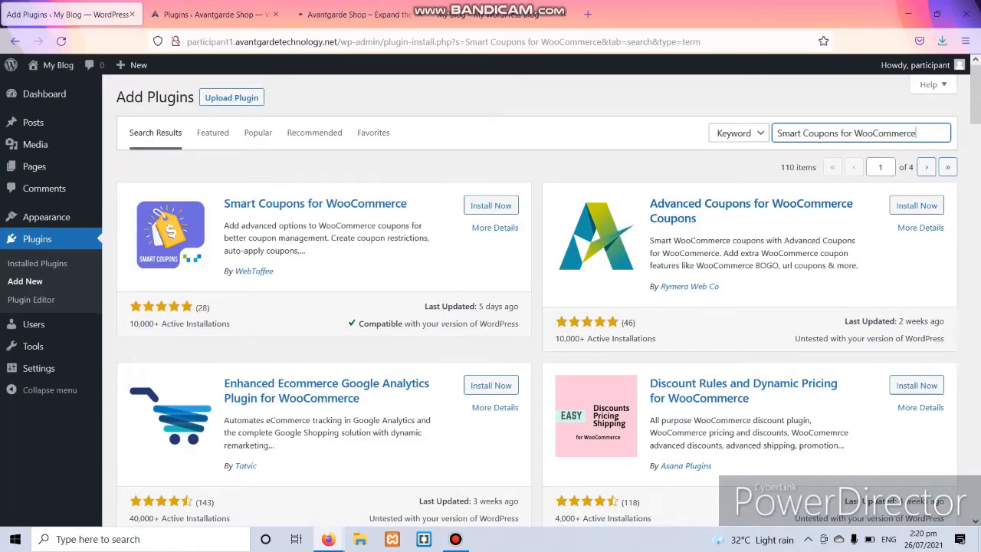
pyautogui.click(491, 205)
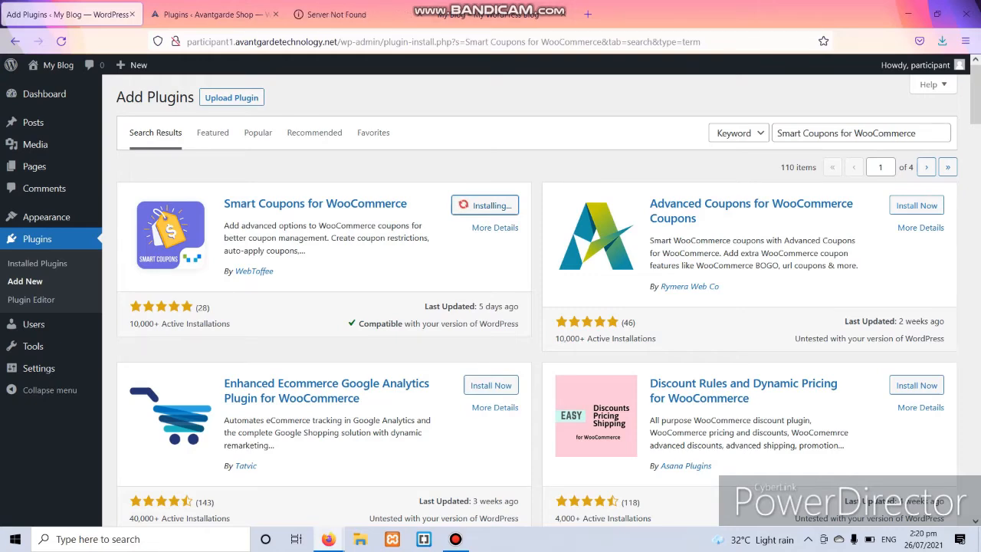
pyautogui.click(455, 538)
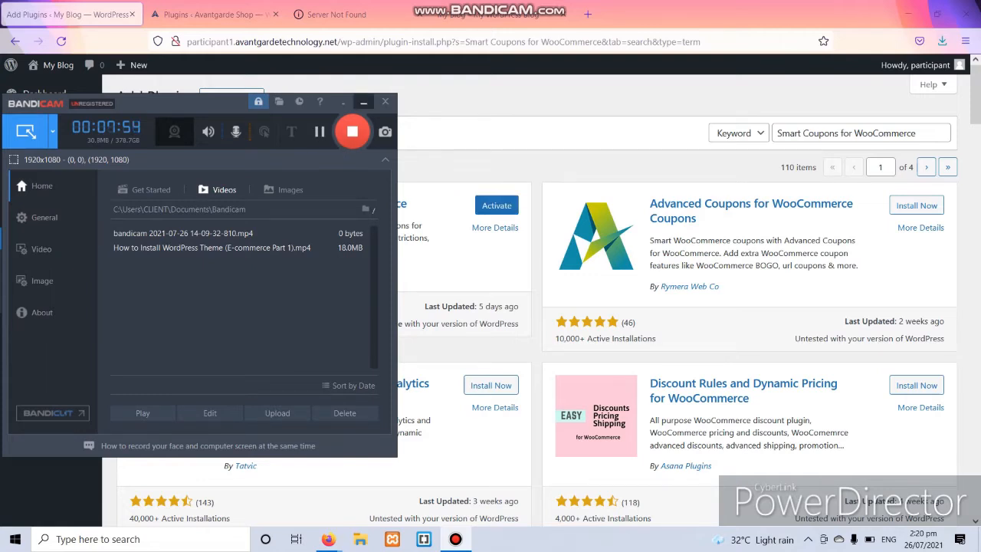
pyautogui.click(363, 102)
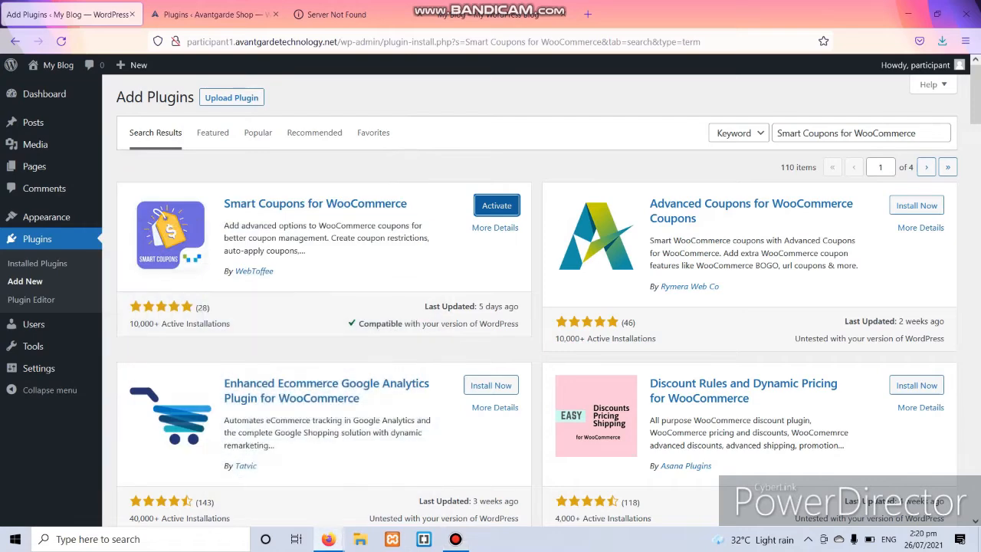
pyautogui.click(496, 205)
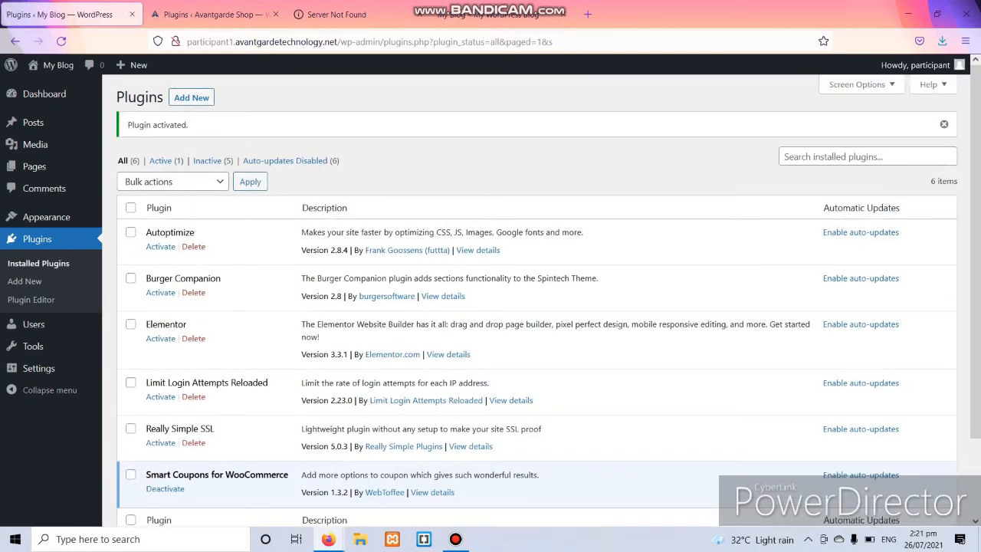
# Review My Blog's installed plugins and search for the Smush plugin to add, using the keyword "smu".
pyautogui.scroll(-3, 537, 299)
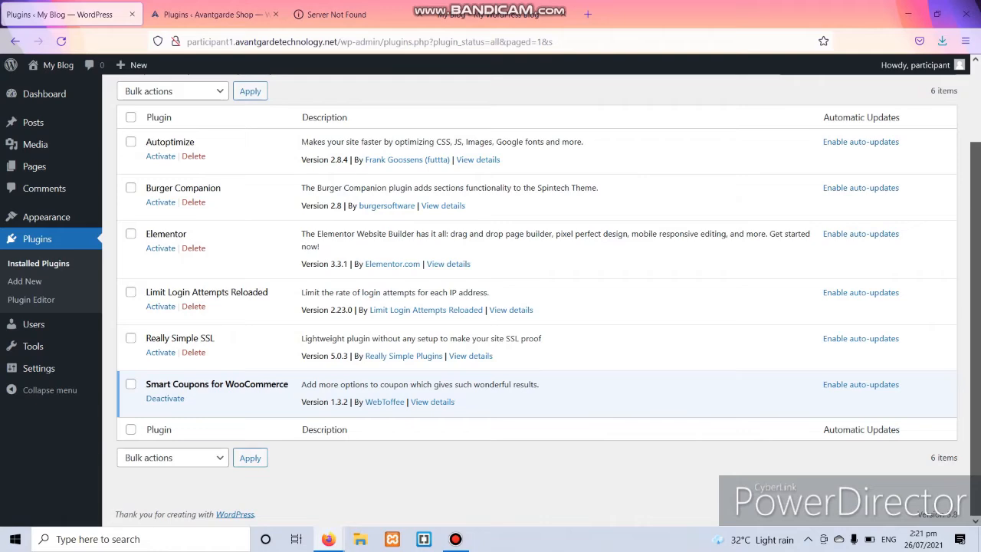
pyautogui.scroll(3, 537, 298)
pyautogui.click(191, 98)
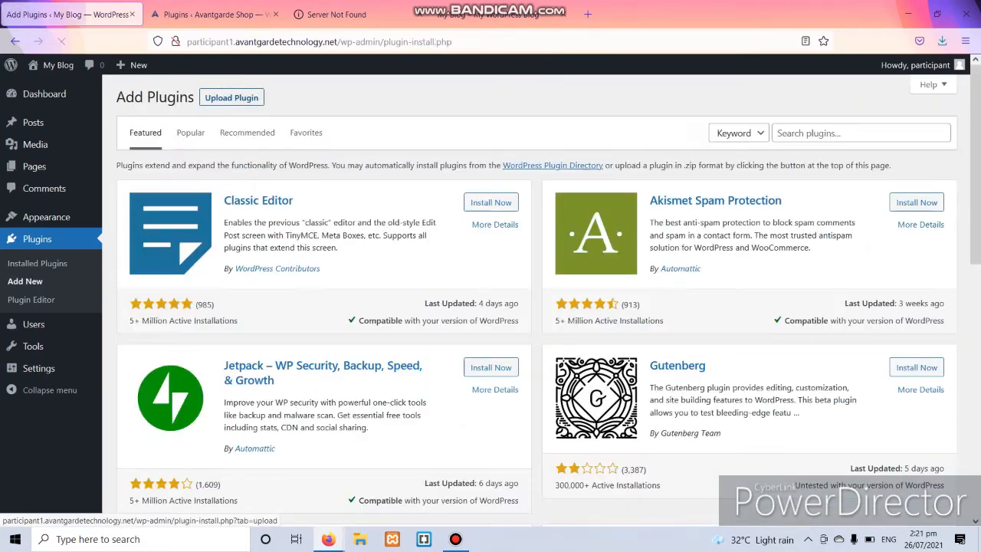
pyautogui.click(860, 133)
pyautogui.write('smu')
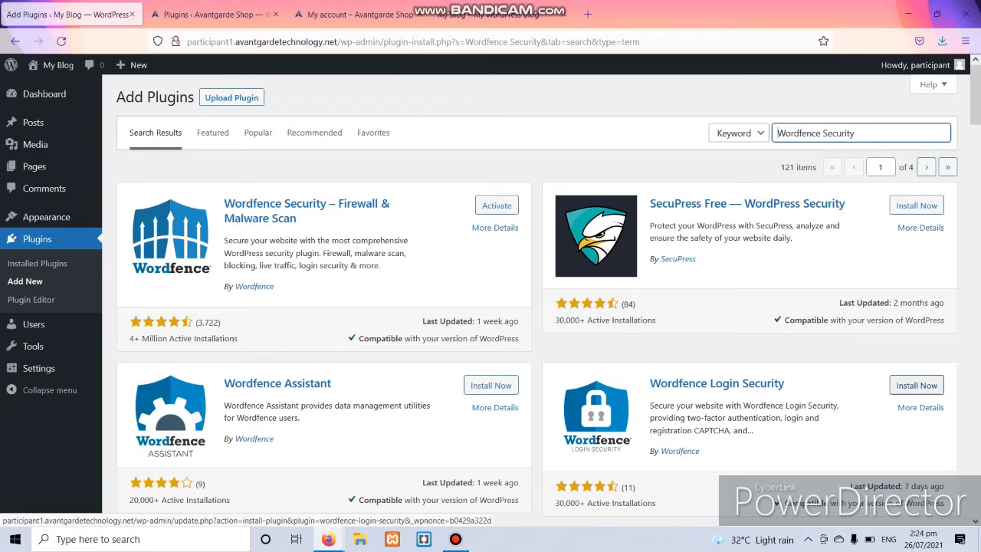
# Install the Wordfence Login Security plugin on My Blog and return to Avantgarde Shop's installed plugins.
pyautogui.click(916, 386)
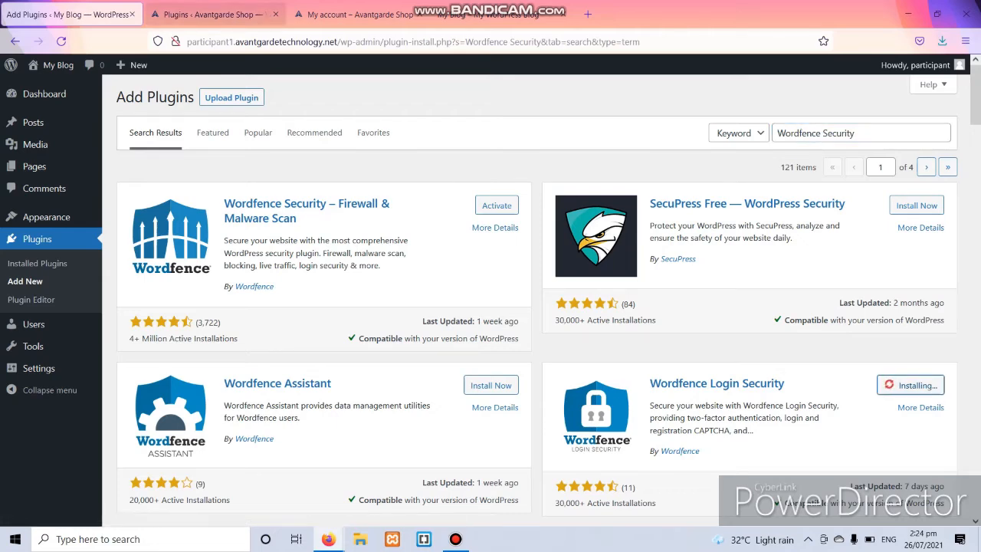
pyautogui.click(209, 13)
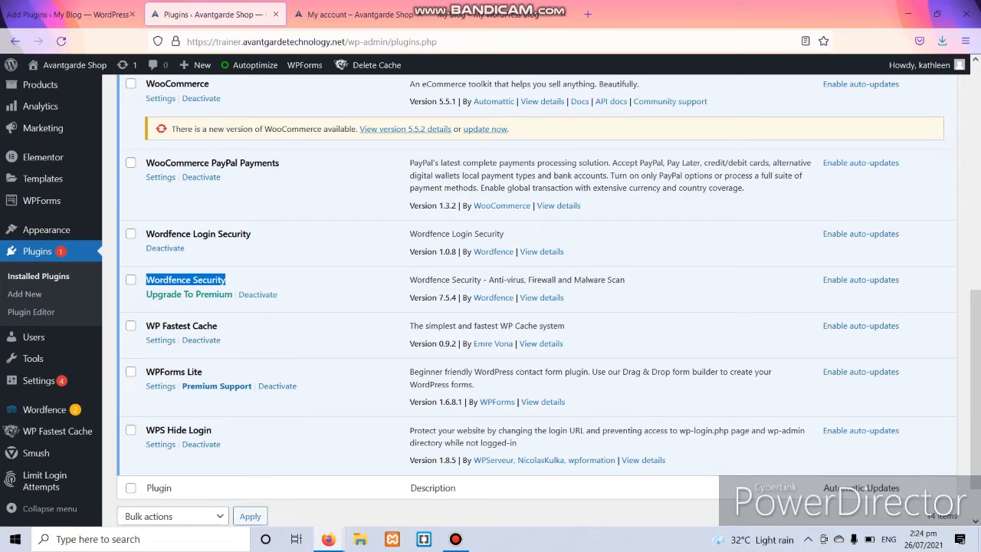
pyautogui.click(69, 14)
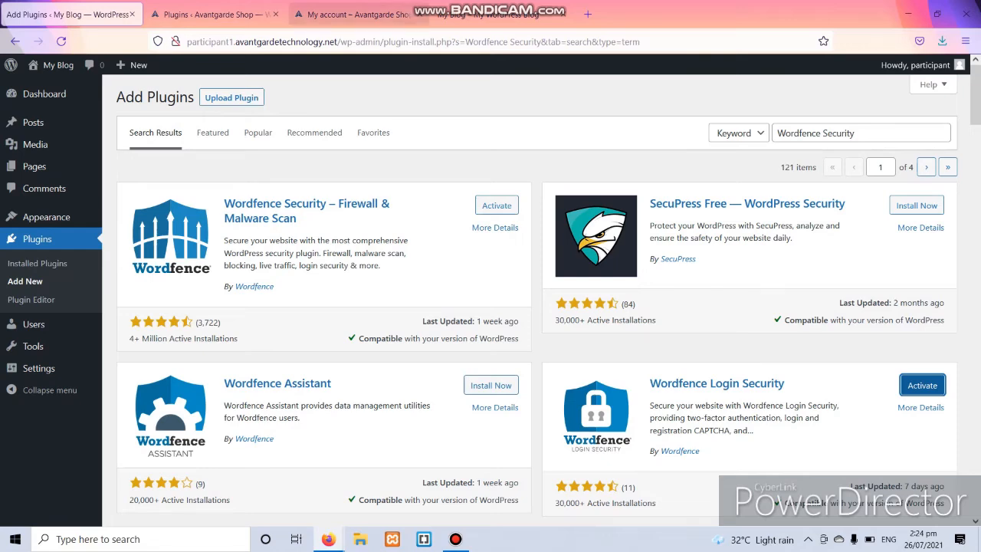
pyautogui.click(498, 14)
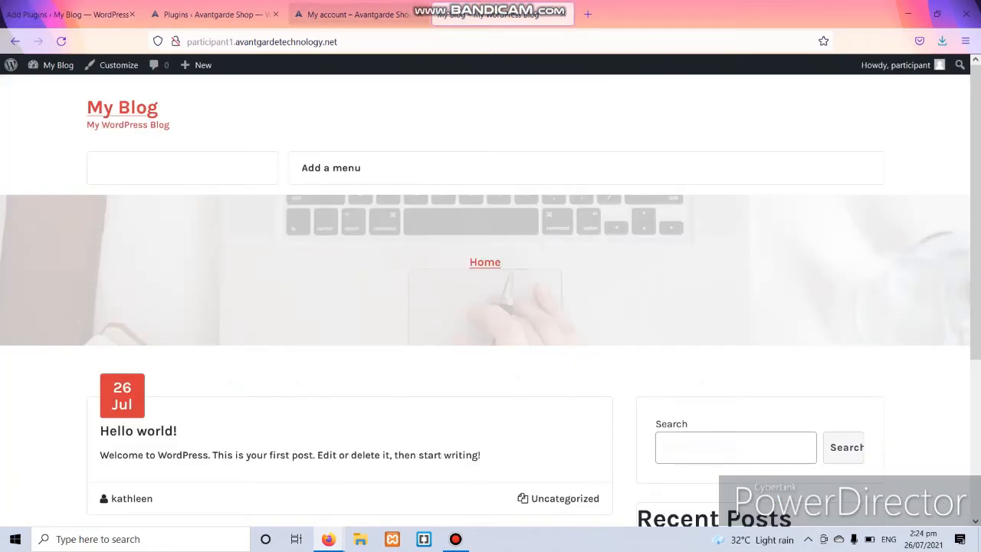
pyautogui.click(353, 13)
pyautogui.click(210, 14)
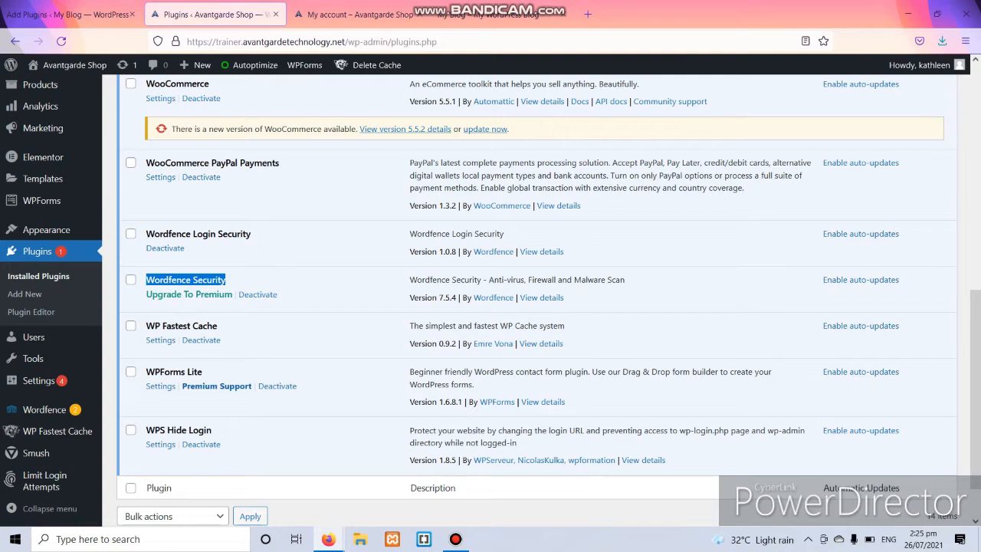
# Copy the WP Fastest Cache name from Avantgarde Shop's installed plugins and search for it among the plugins to add on My Blog.
pyautogui.moveTo(218, 326); pyautogui.dragTo(145, 328)
pyautogui.hotkey('ctrl', 'c')
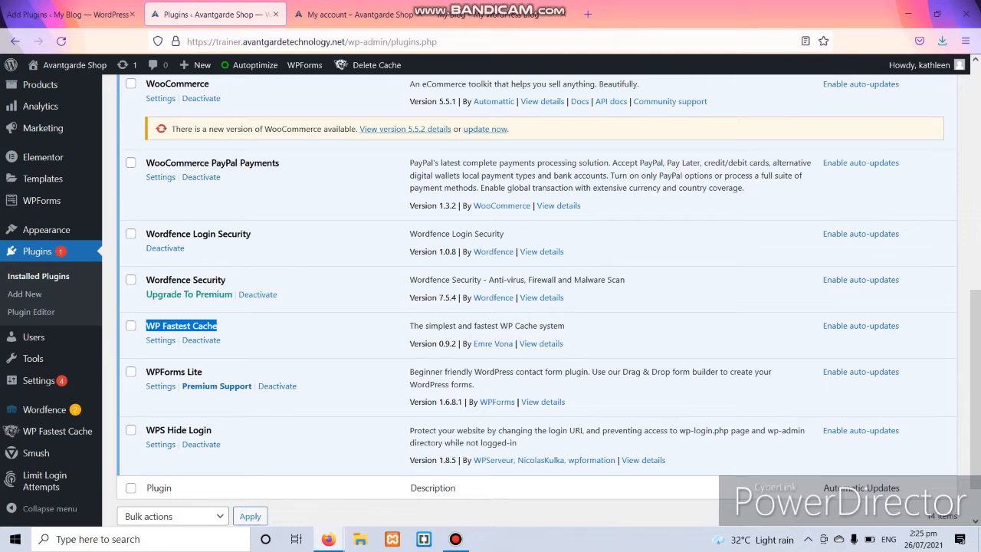
pyautogui.click(69, 14)
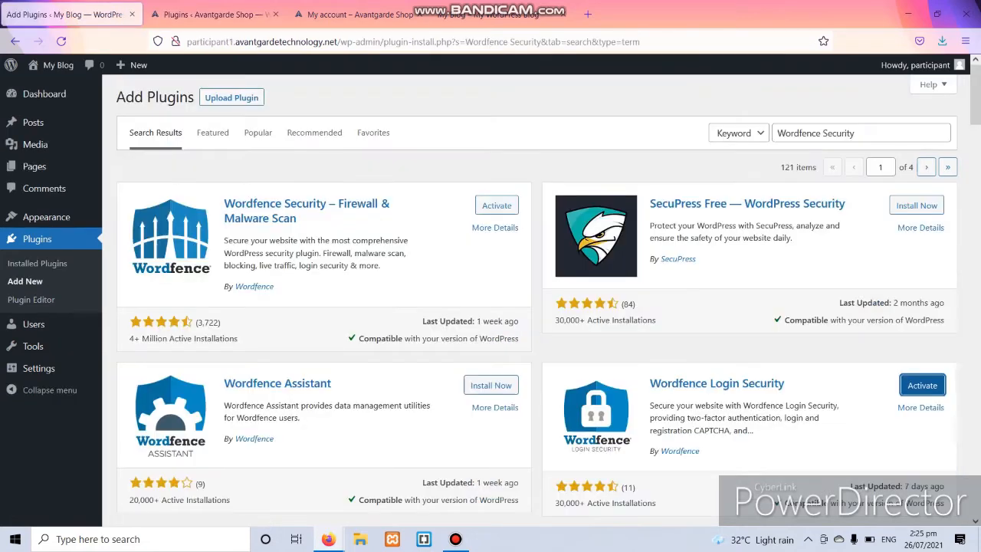
pyautogui.moveTo(866, 134); pyautogui.dragTo(776, 134)
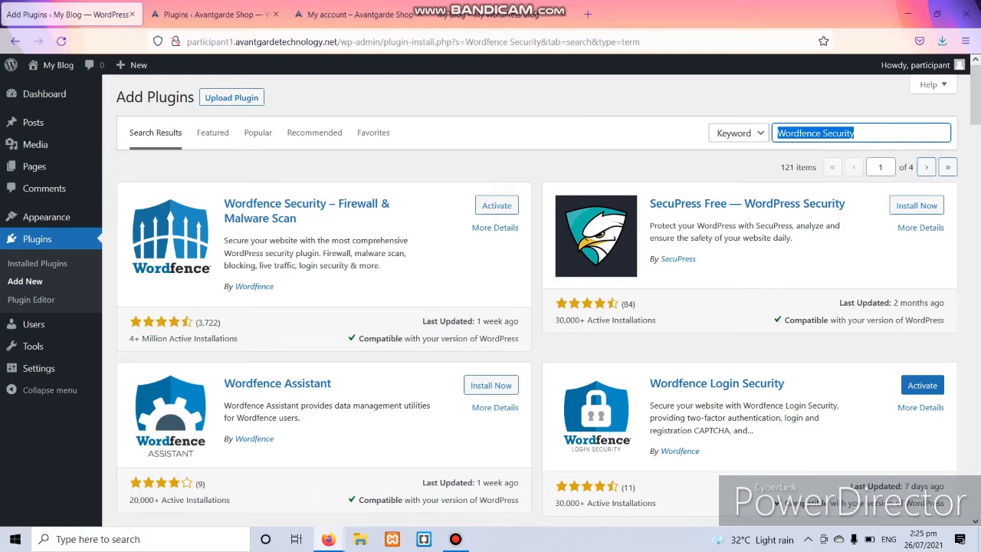
pyautogui.hotkey('ctrl', 'v')
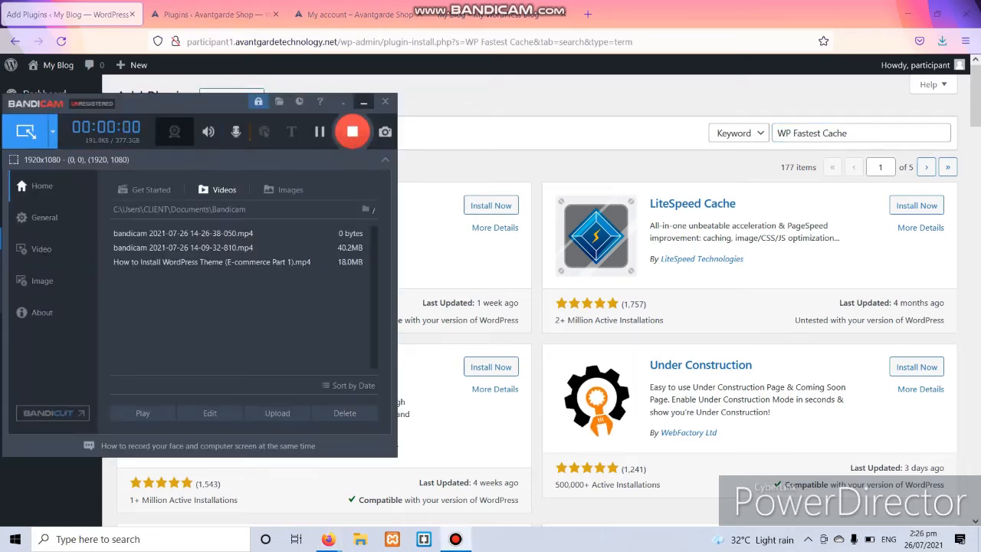
pyautogui.click(364, 101)
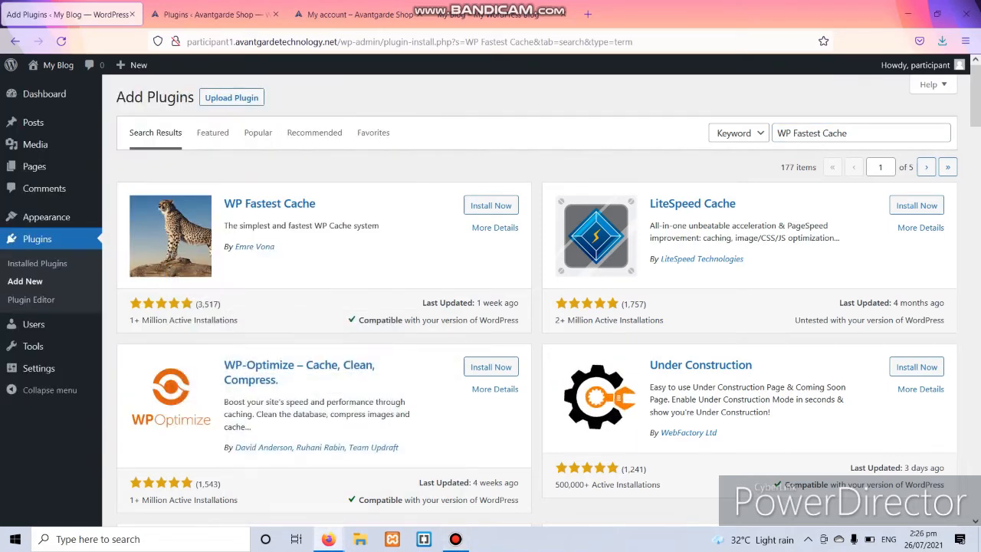
pyautogui.click(455, 539)
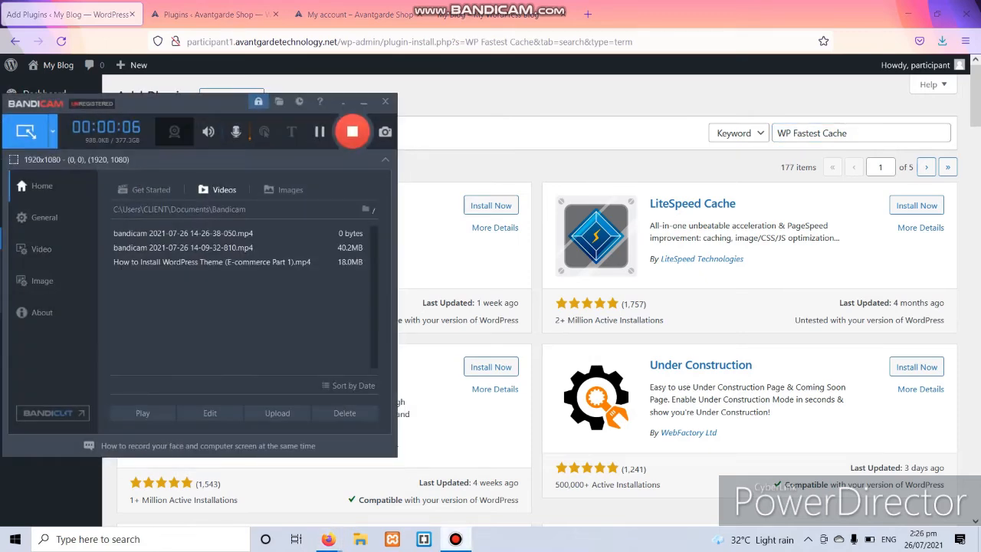
pyautogui.click(455, 538)
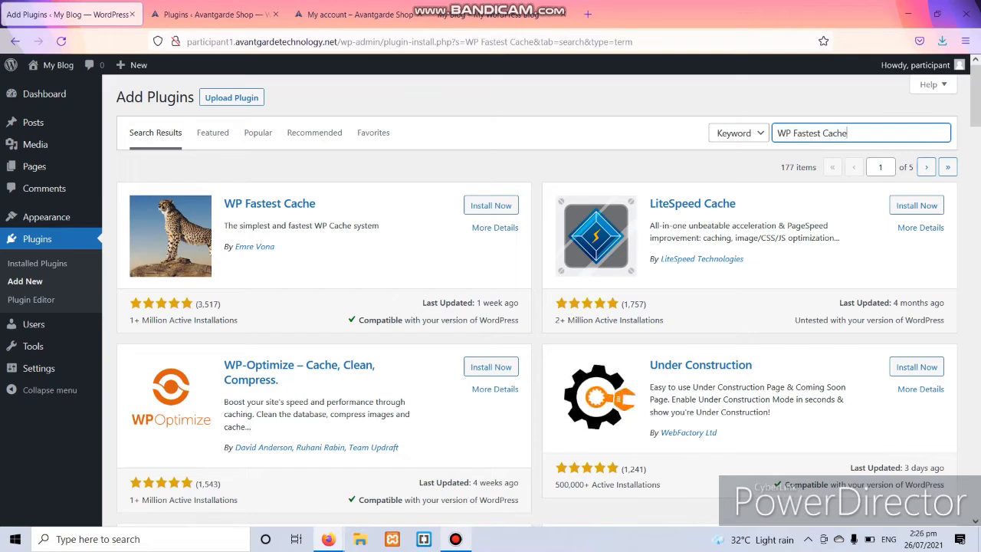
# Install WP Fastest Cache on My Blog and search for WPForms Lite, using the name copied from Avantgarde Shop's installed plugins.
pyautogui.click(491, 205)
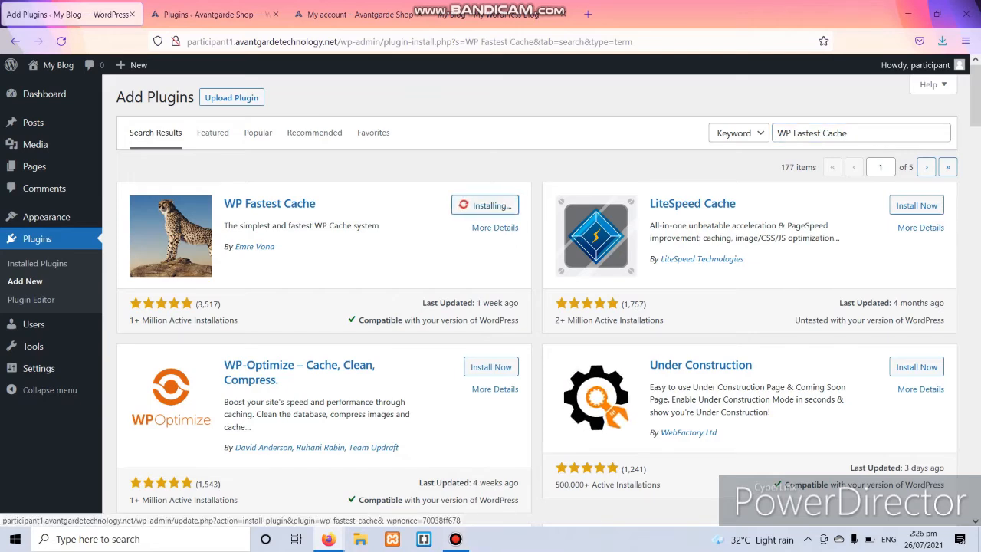
pyautogui.click(213, 15)
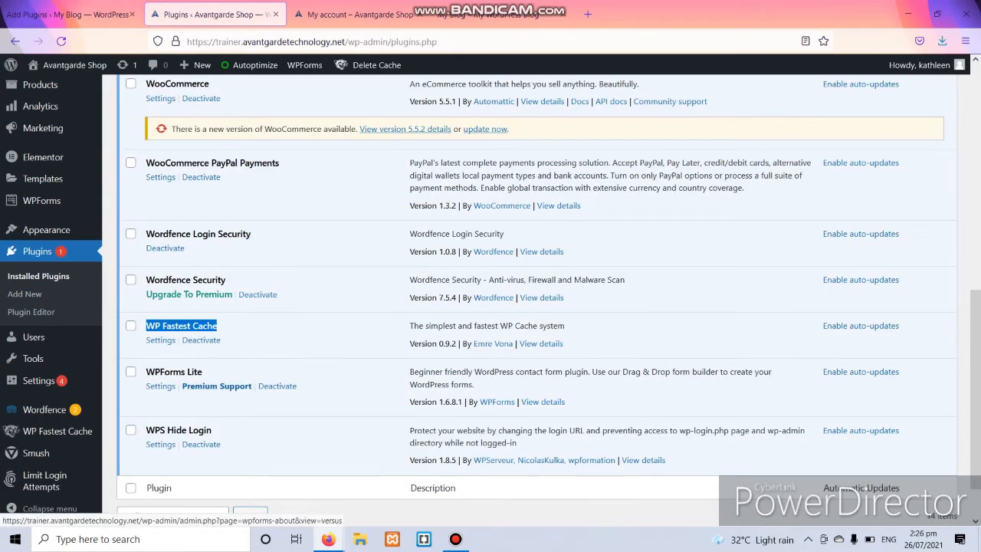
pyautogui.moveTo(203, 373); pyautogui.dragTo(146, 372)
pyautogui.hotkey('ctrl', 'c')
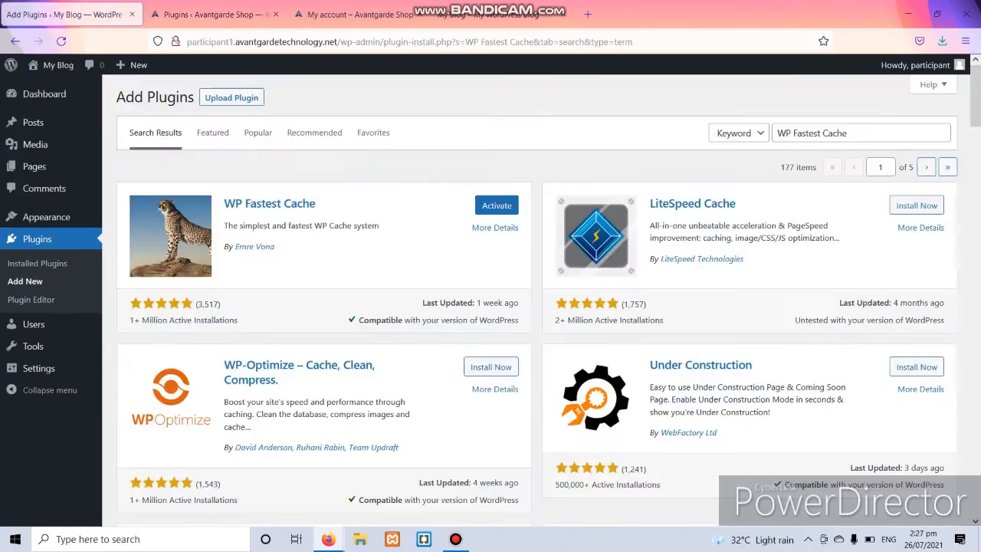
pyautogui.click(69, 15)
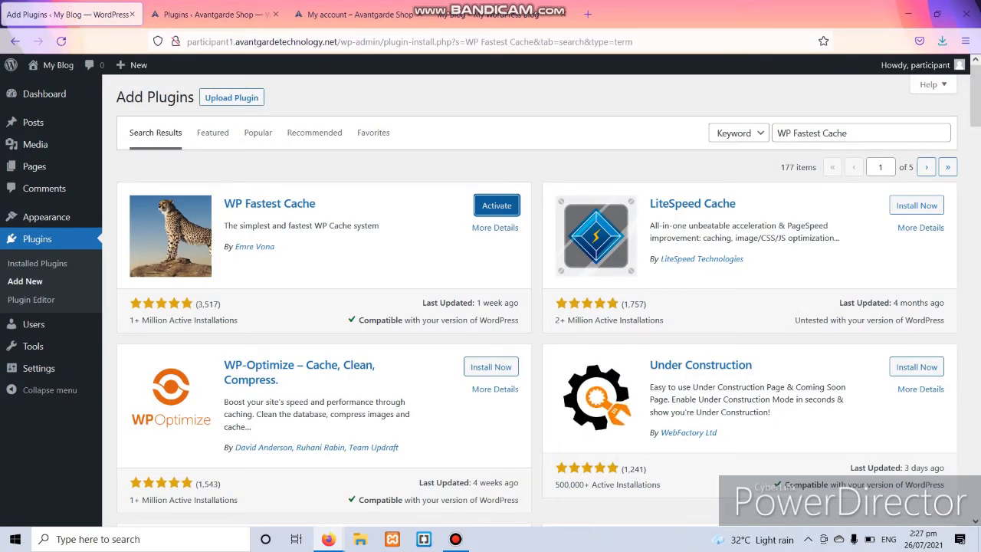
pyautogui.moveTo(852, 133); pyautogui.dragTo(774, 133)
pyautogui.hotkey('ctrl', 'v')
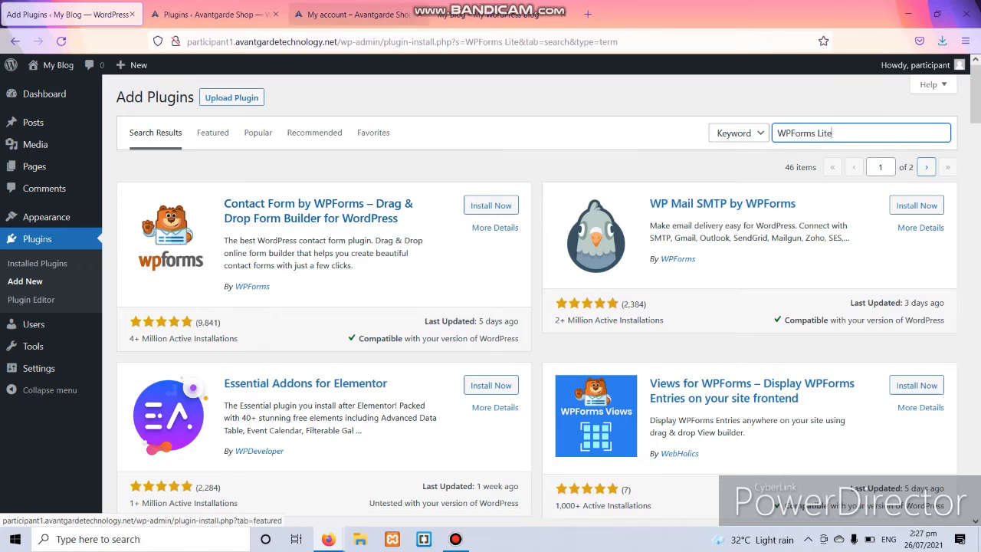
# Open Avantgarde Shop's Contact page and examine its contact form as an example of WPForms.
pyautogui.click(367, 14)
pyautogui.click(490, 15)
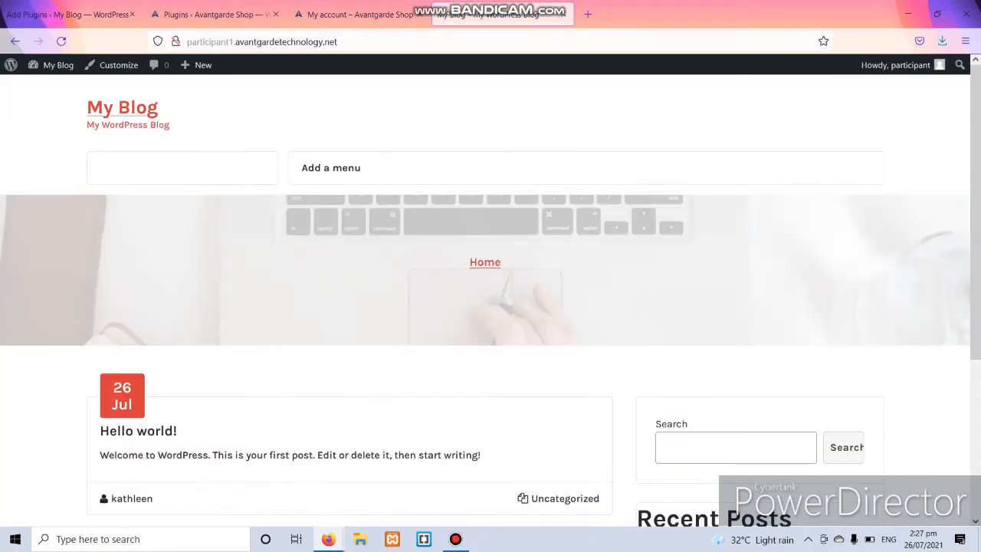
pyautogui.click(360, 15)
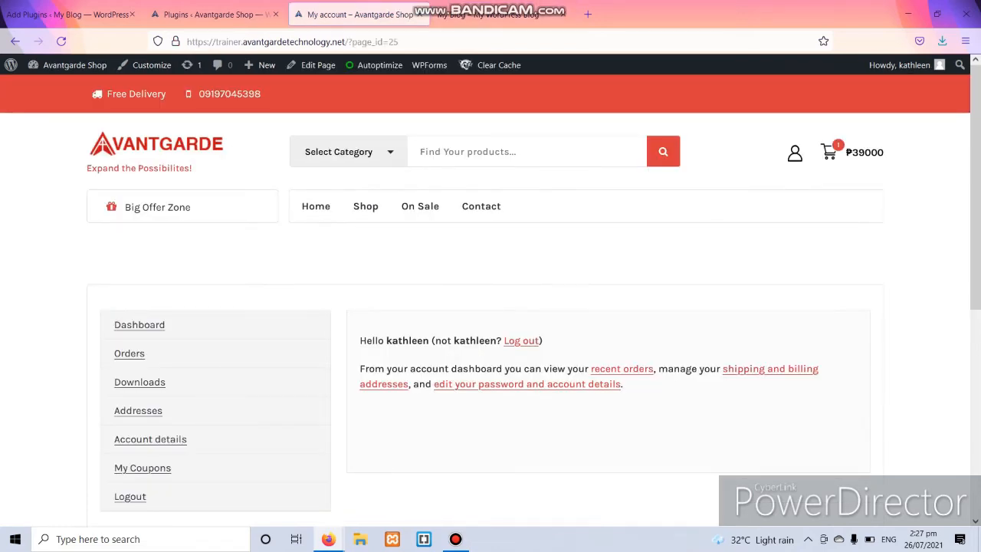
pyautogui.click(481, 206)
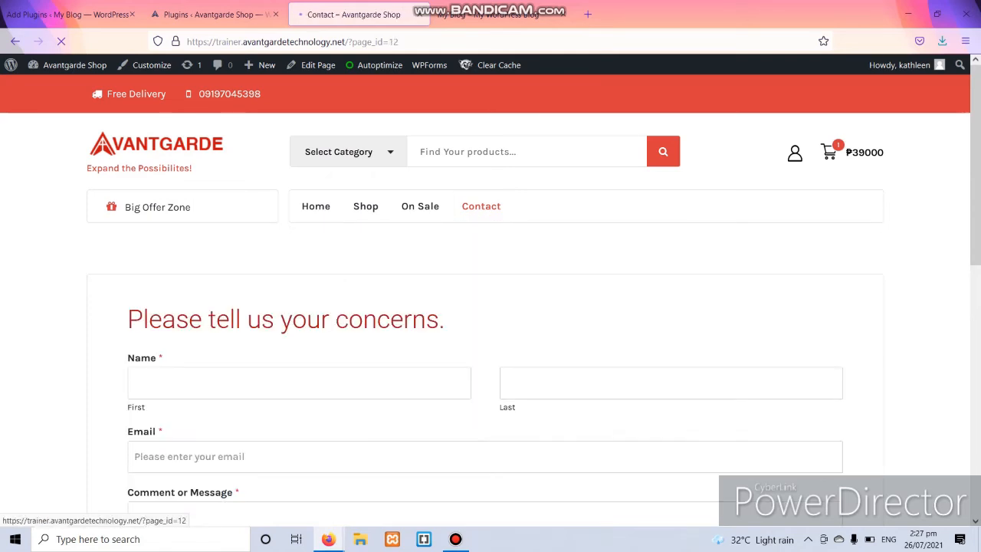
pyautogui.moveTo(976, 164); pyautogui.dragTo(975, 206)
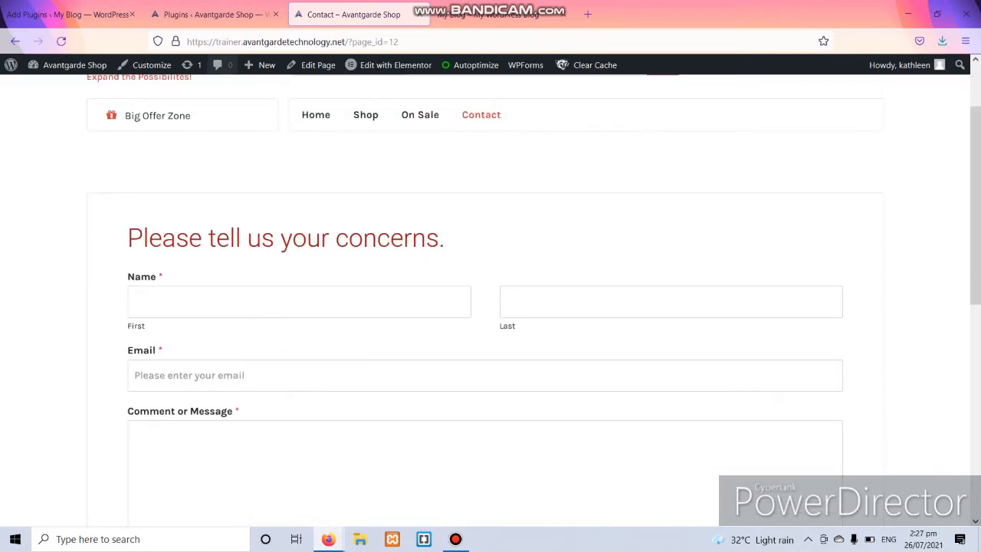
# Install the Contact Form by WPForms plugin on My Blog.
pyautogui.click(69, 14)
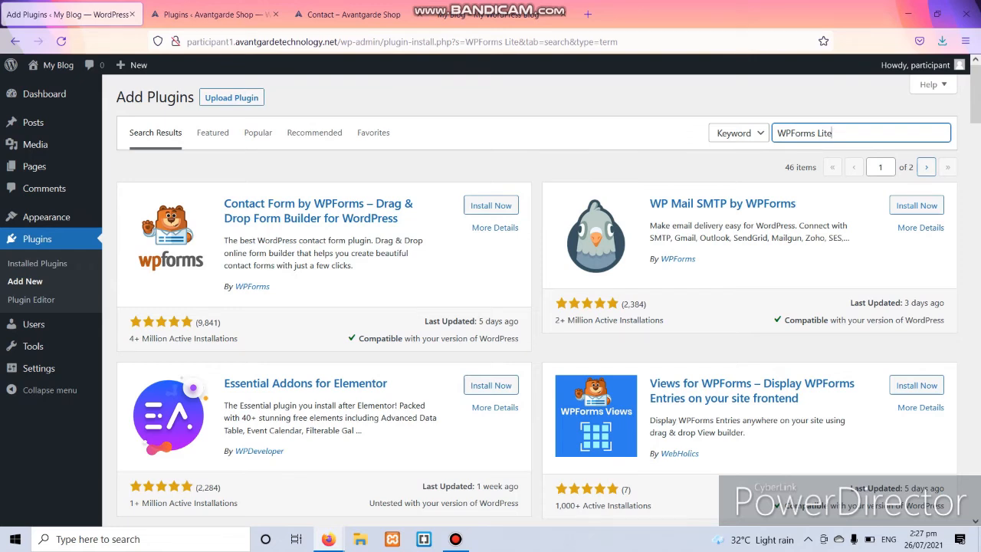
pyautogui.click(491, 205)
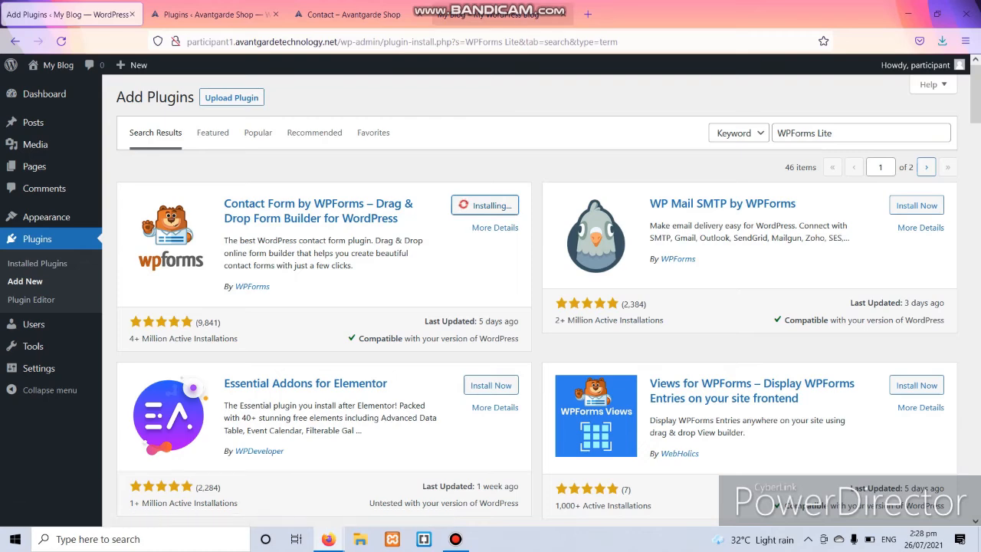
pyautogui.click(502, 14)
pyautogui.click(76, 15)
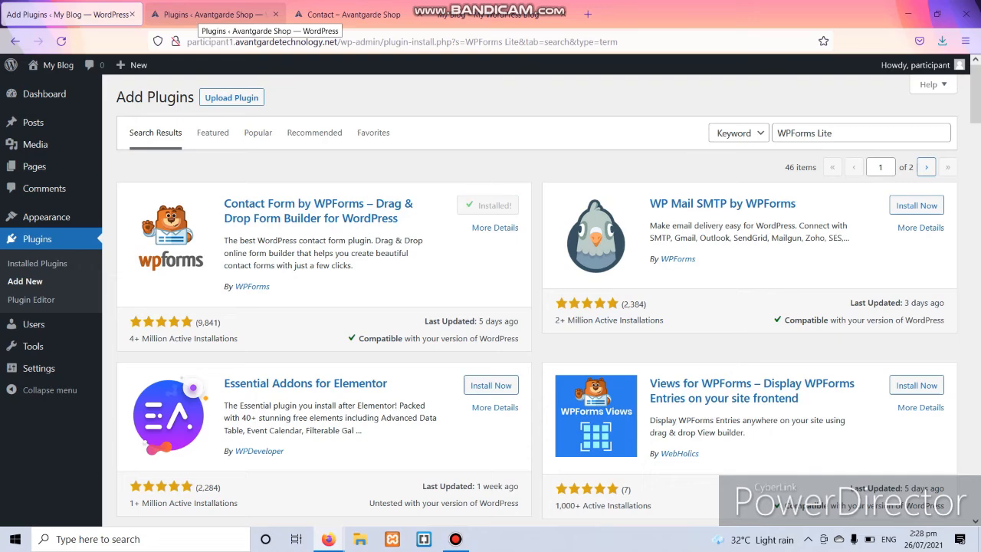
# Copy the WPS Hide Login name from Avantgarde Shop's installed plugins and search for it among the plugins to add on My Blog.
pyautogui.click(211, 14)
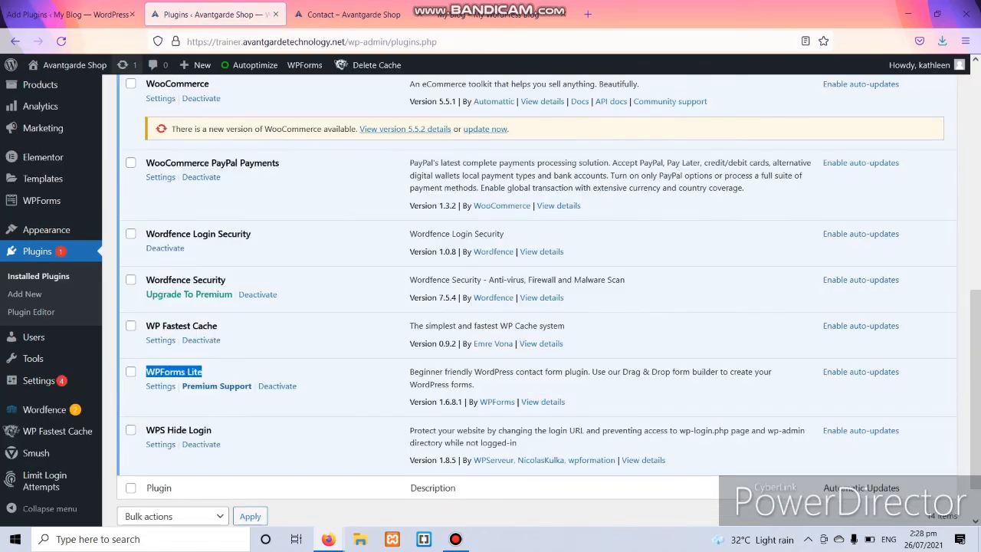
pyautogui.moveTo(214, 431); pyautogui.dragTo(146, 430)
pyautogui.hotkey('ctrl', 'c')
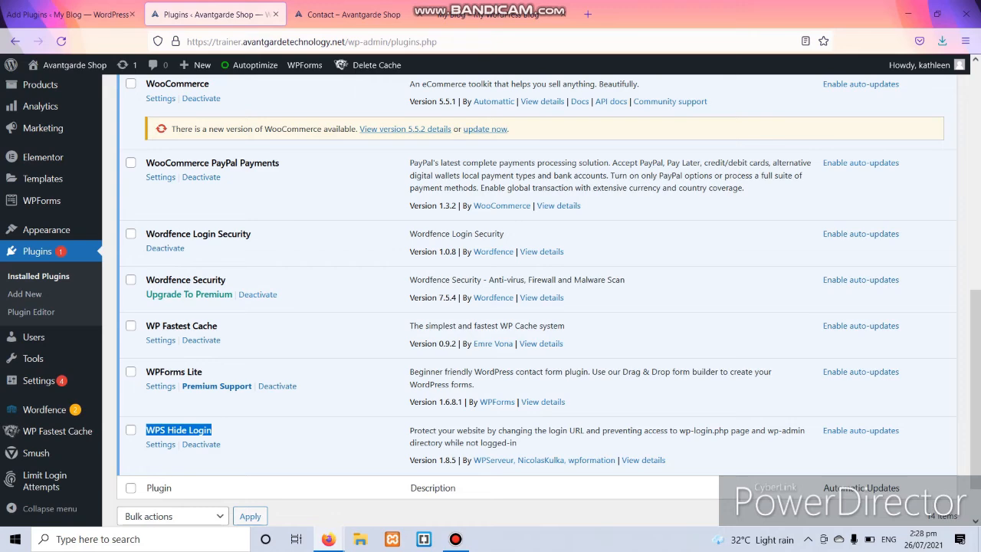
pyautogui.click(68, 14)
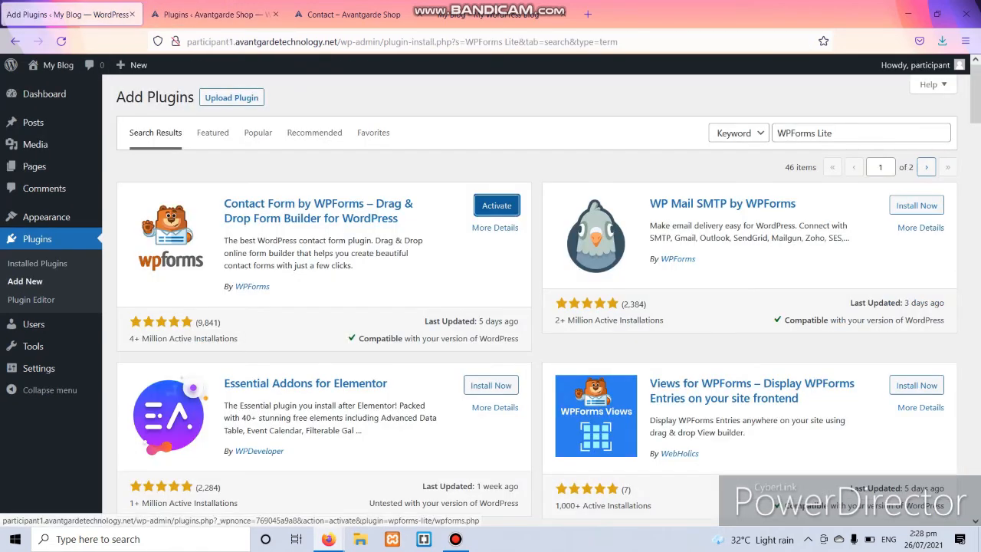
pyautogui.moveTo(834, 134); pyautogui.dragTo(776, 133)
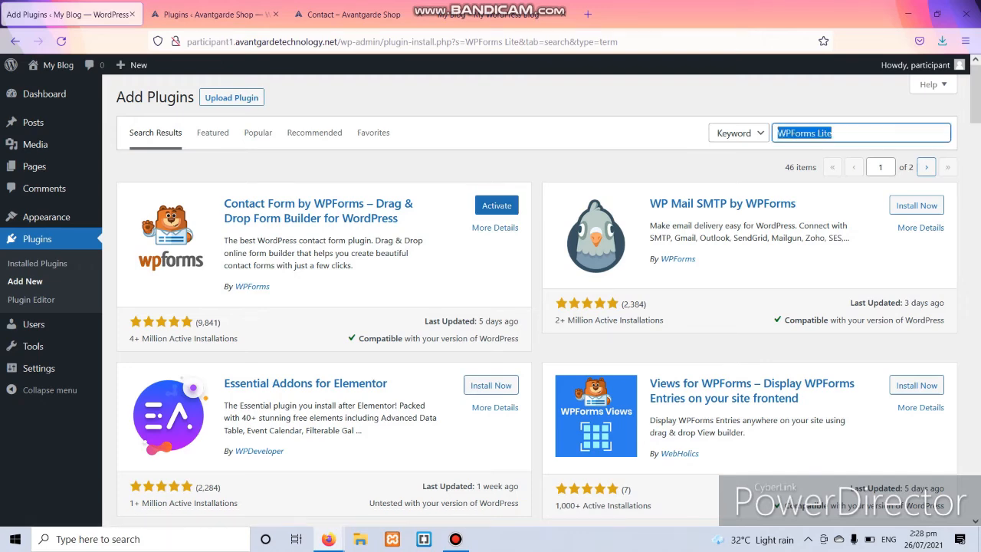
pyautogui.hotkey('ctrl', 'v')
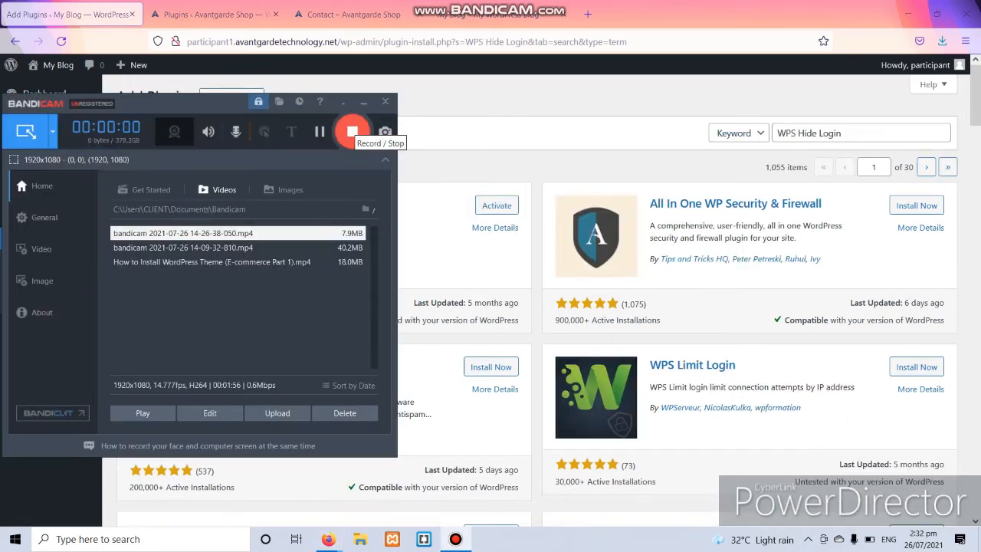
pyautogui.click(350, 131)
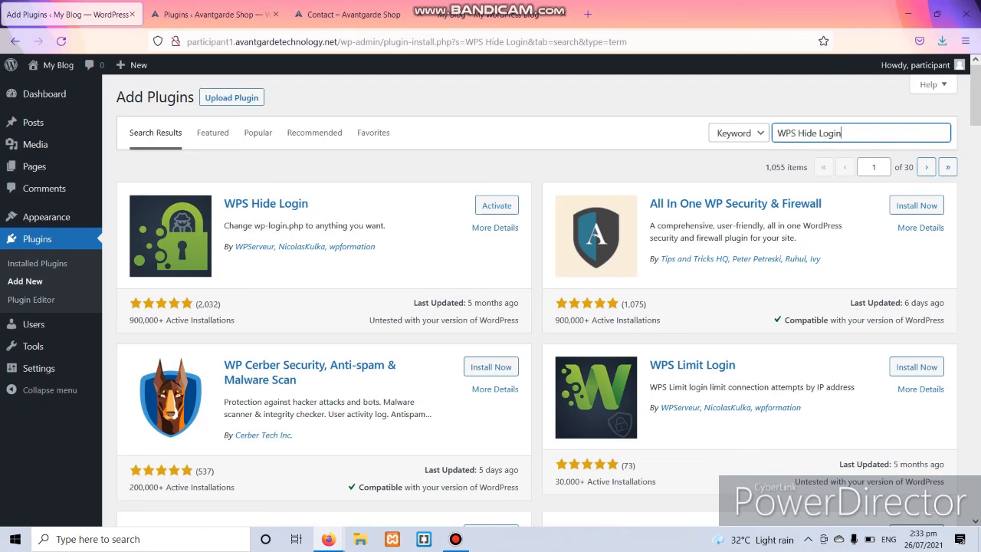
pyautogui.click(456, 539)
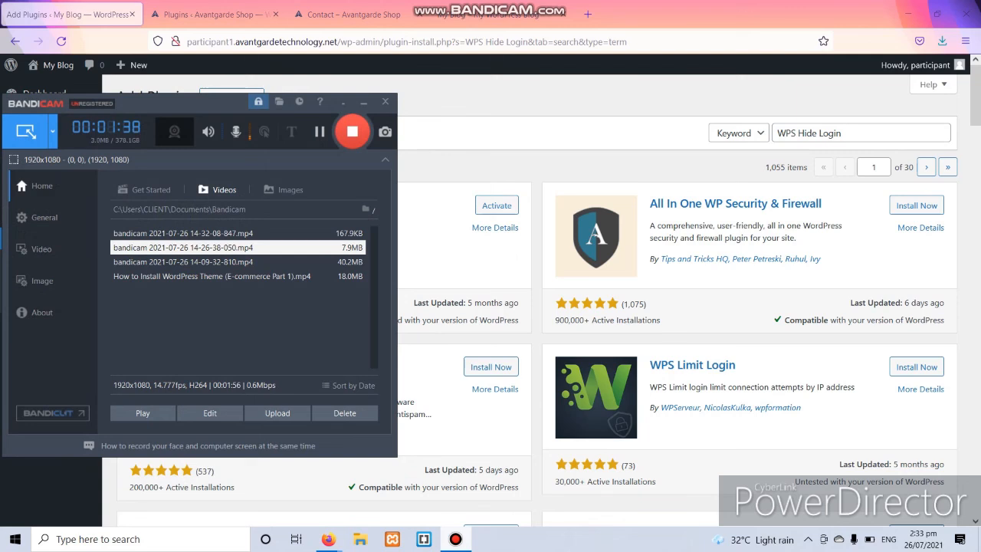